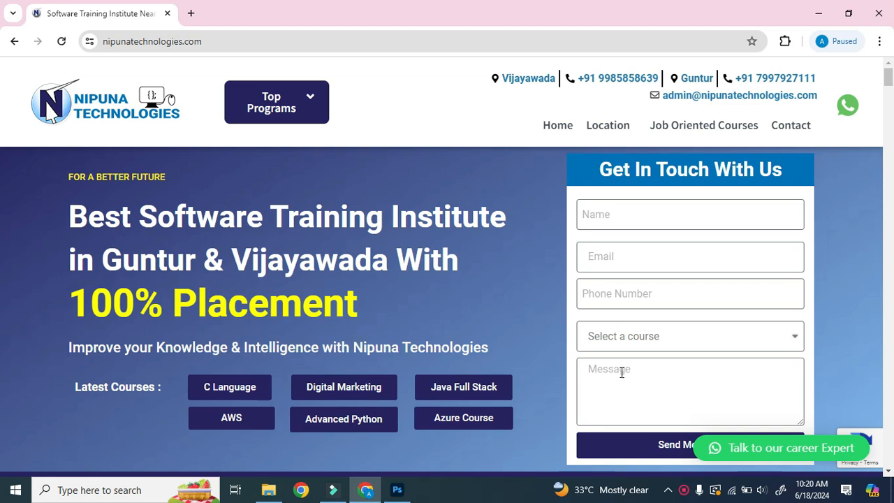
# Switch to Photoshop and activate the Pen Tool in the blank white document.
pyautogui.click(397, 490)
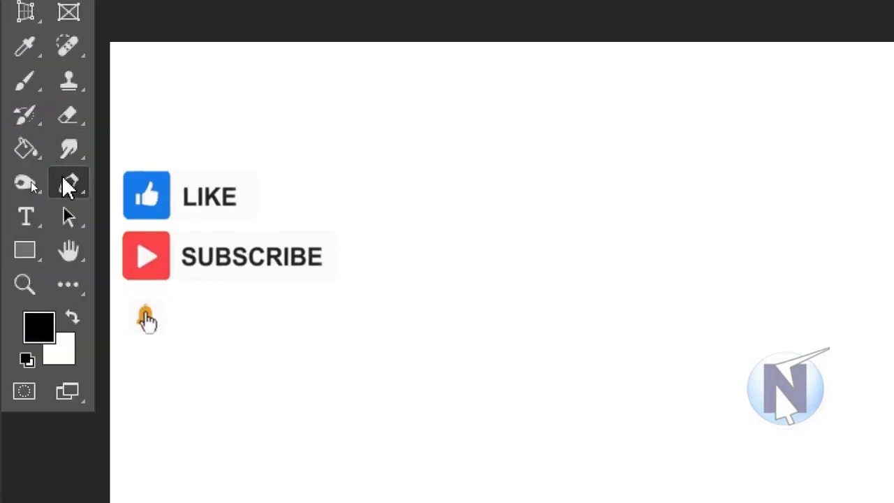
pyautogui.rightClick(69, 184)
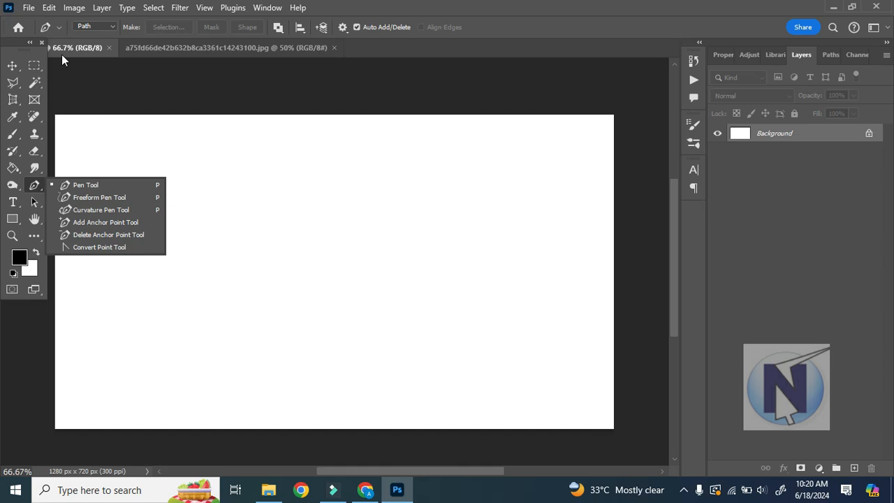
pyautogui.click(34, 187)
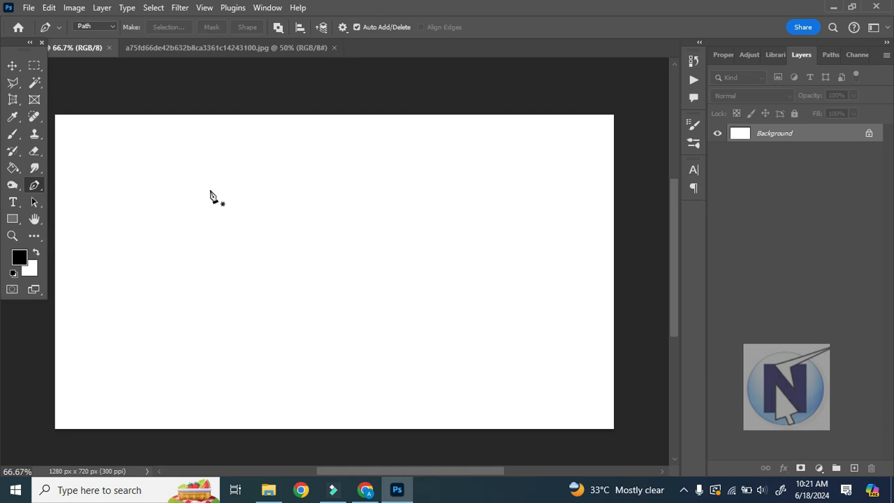
# Switch to the woman's photo document and activate the Polygonal Lasso Tool briefly before going back to the Pen Tool.
pyautogui.click(241, 49)
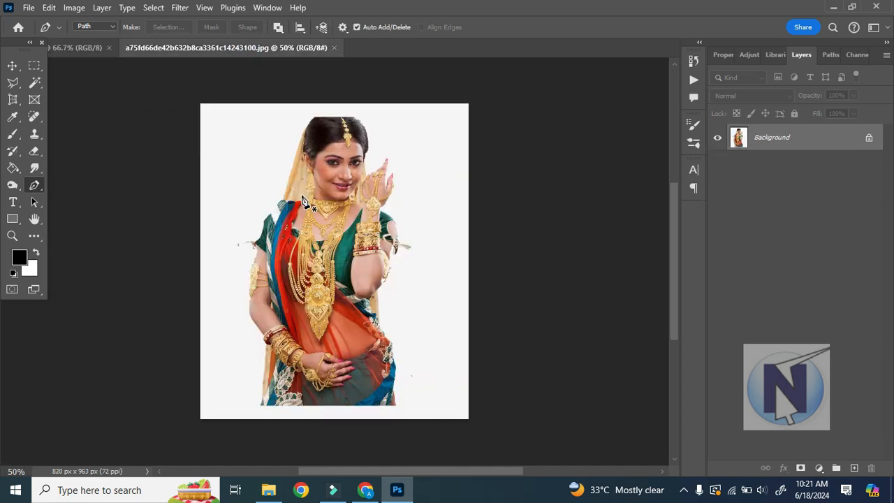
pyautogui.click(11, 86)
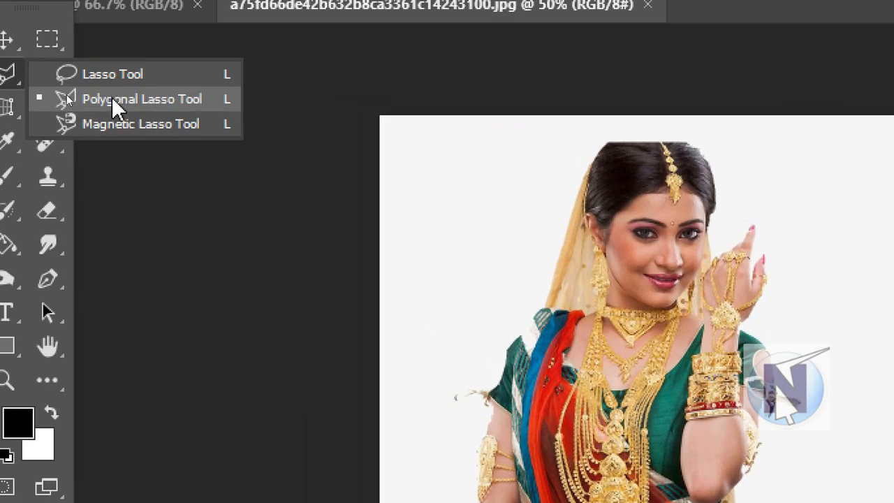
pyautogui.click(66, 97)
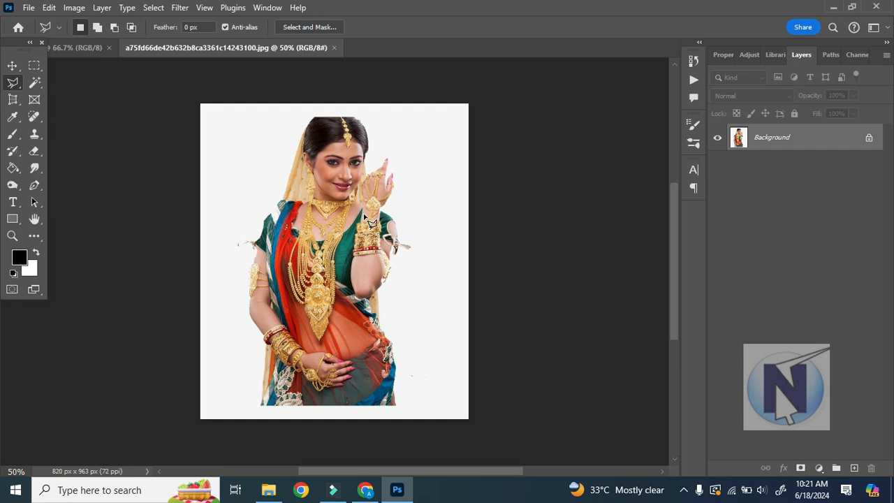
pyautogui.click(34, 185)
pyautogui.click(92, 188)
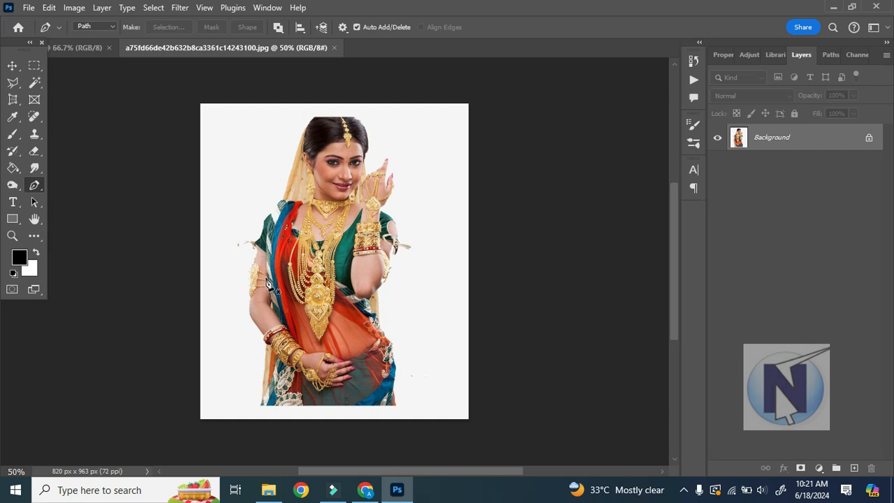
# Start a Pen Tool path on the blank canvas with a straight vertical segment, a curved bend at its lower end and a curve back up.
pyautogui.click(82, 49)
pyautogui.click(34, 185)
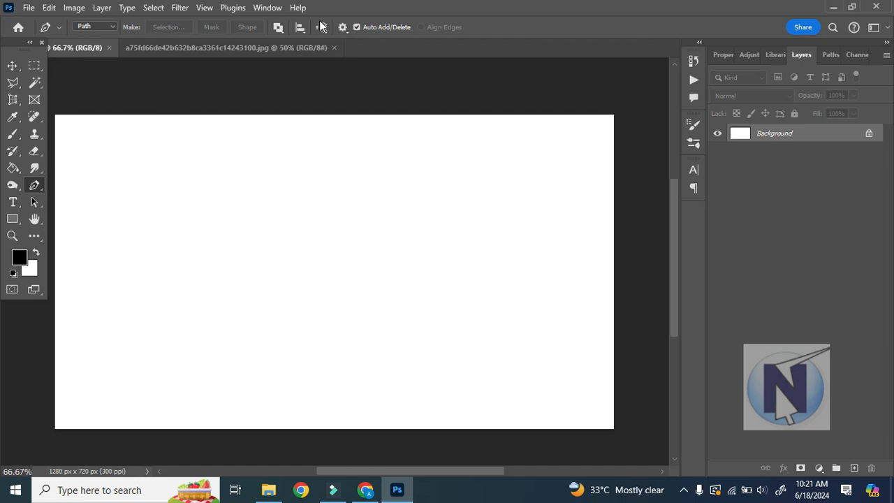
pyautogui.click(204, 204)
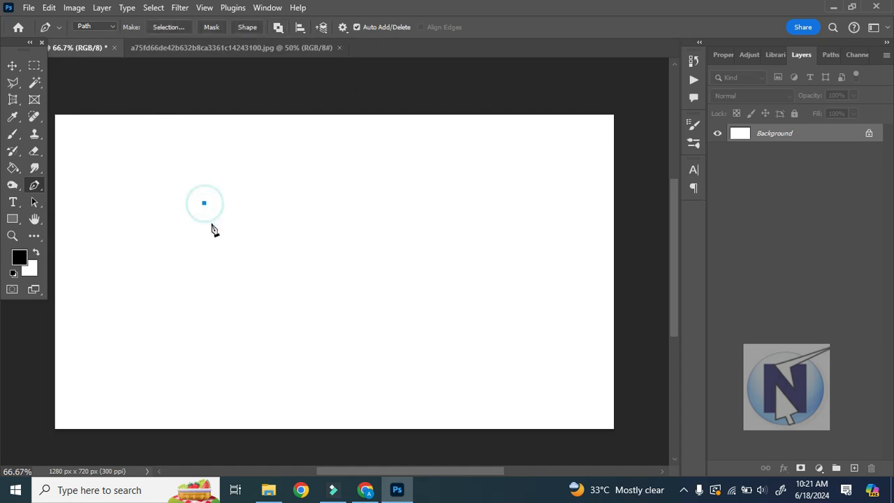
pyautogui.click(208, 307)
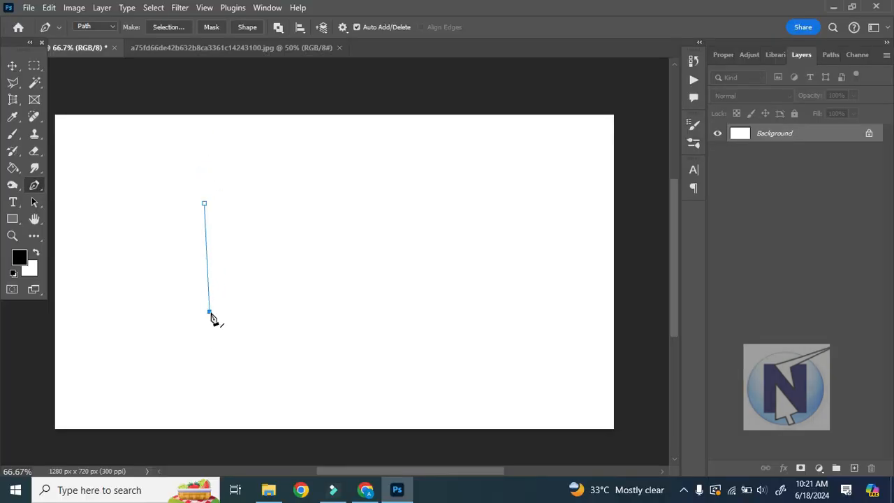
pyautogui.moveTo(211, 314); pyautogui.dragTo(200, 320)
pyautogui.moveTo(177, 368); pyautogui.dragTo(253, 383)
pyautogui.click(303, 213)
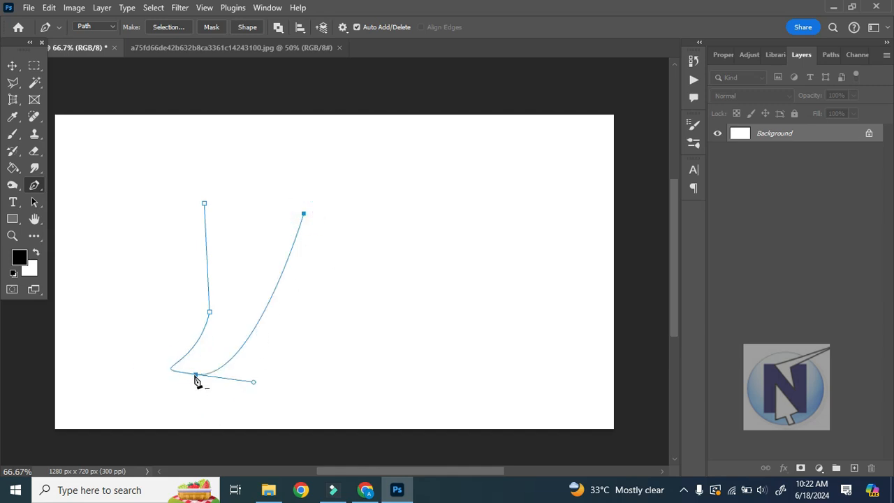
# Extend the path with straight segments towards the right, round its far end with a curve, and close it at the starting anchor.
pyautogui.click(399, 208)
pyautogui.click(447, 206)
pyautogui.click(486, 204)
pyautogui.click(487, 206)
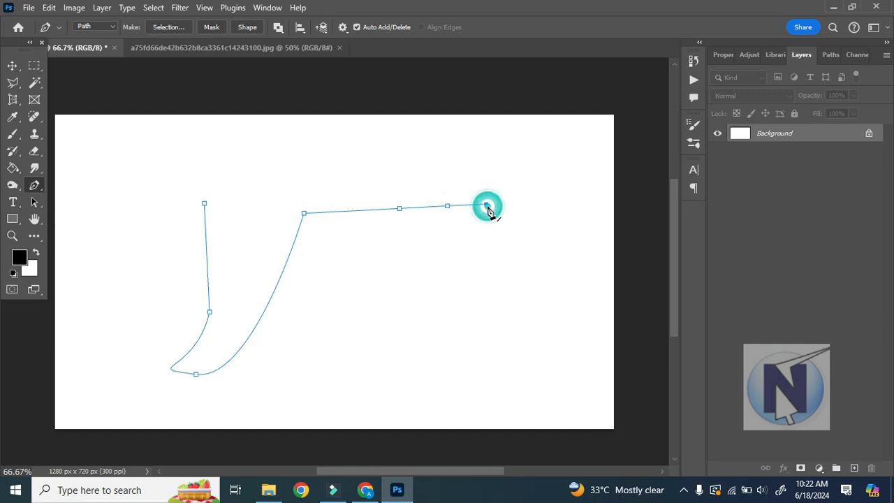
pyautogui.moveTo(531, 244); pyautogui.dragTo(590, 201)
pyautogui.click(557, 185)
pyautogui.click(492, 168)
pyautogui.click(348, 162)
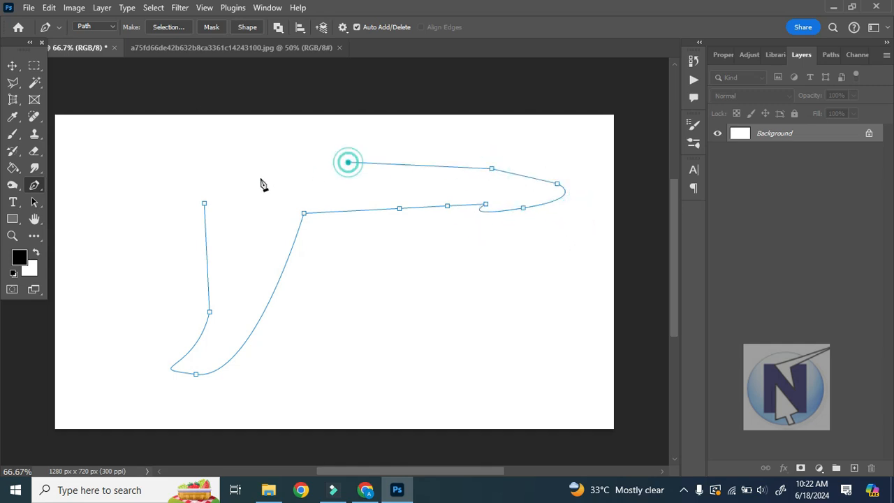
pyautogui.click(204, 203)
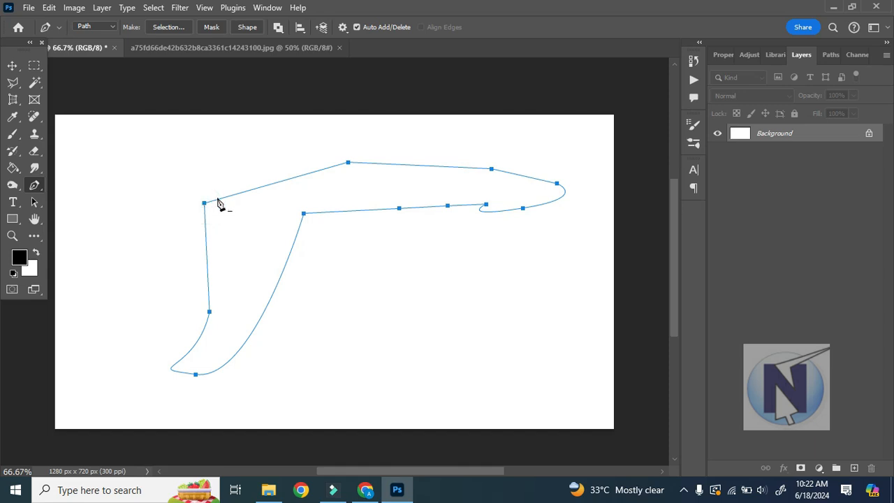
# Convert the closed work path into a new anti-aliased selection with a feather radius of 0 pixels, and undo the conversion.
pyautogui.click(384, 209)
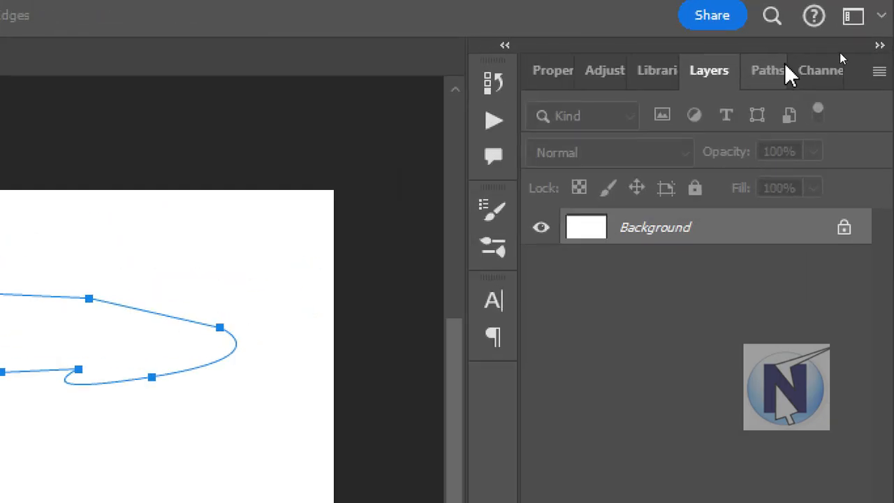
pyautogui.click(835, 54)
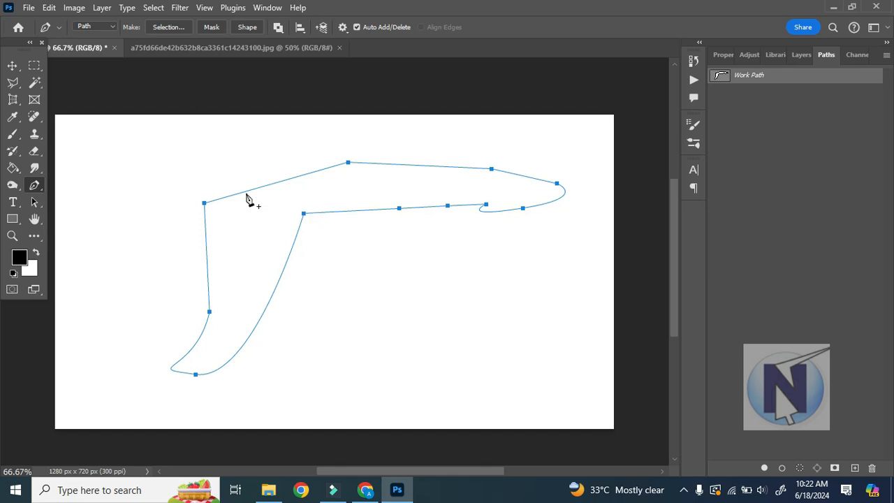
pyautogui.click(167, 28)
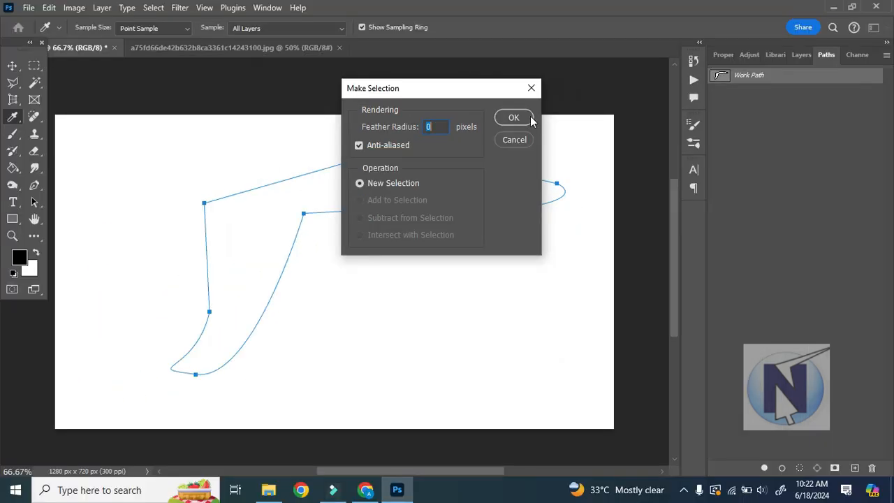
pyautogui.click(609, 106)
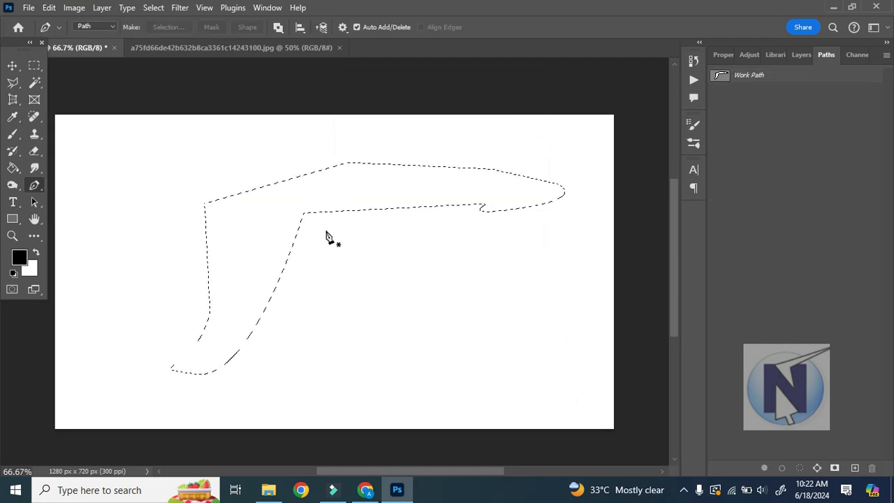
pyautogui.hotkey('ctrl', 'z')
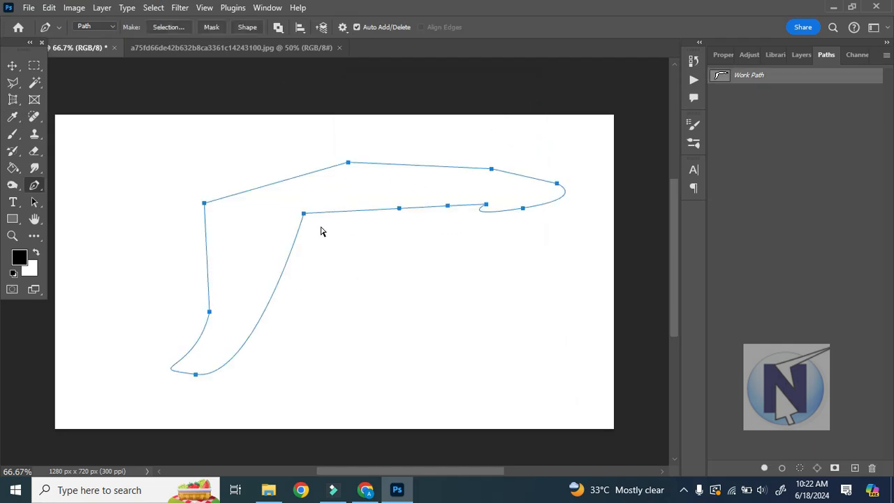
# Convert the work path directly into a selection without the options dialog, and deselect it.
pyautogui.hotkey('ctrl', 'Return')
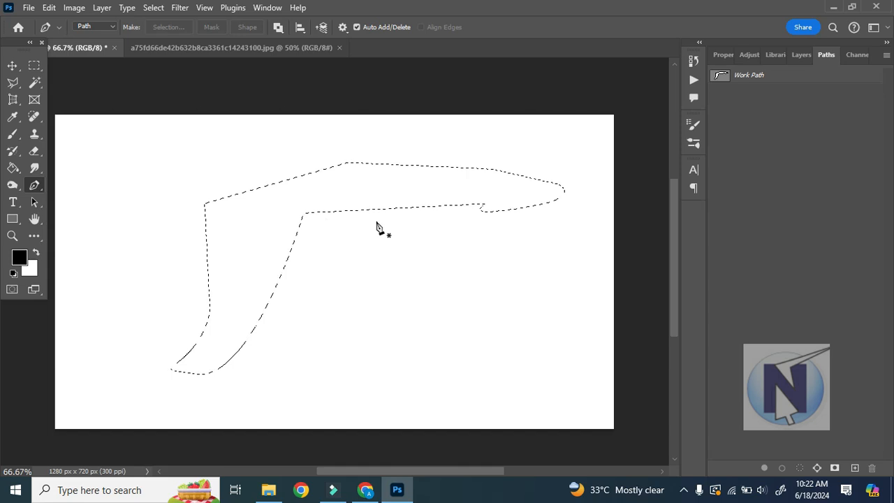
pyautogui.hotkey('ctrl', 'd')
# Start a new Pen Tool path at the canvas's upper left and add a smooth anchor below it with long diagonal handles.
pyautogui.rightClick(35, 185)
pyautogui.click(74, 183)
pyautogui.click(190, 160)
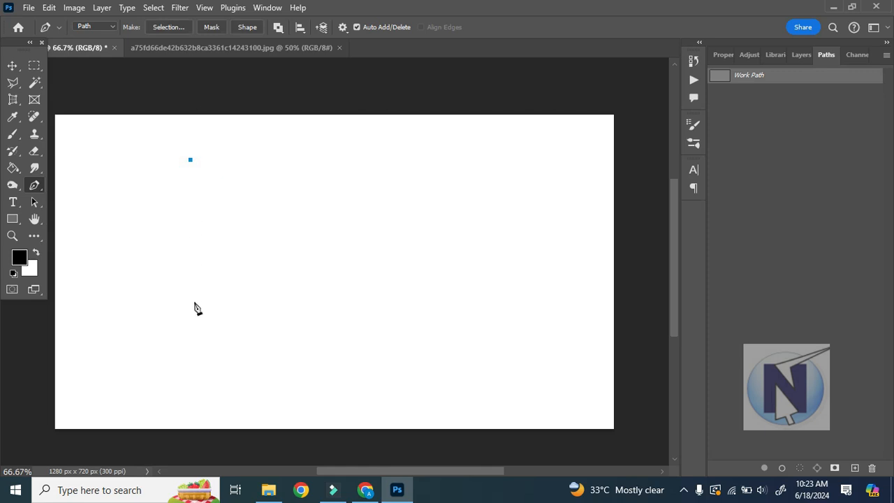
pyautogui.moveTo(194, 304); pyautogui.dragTo(268, 365)
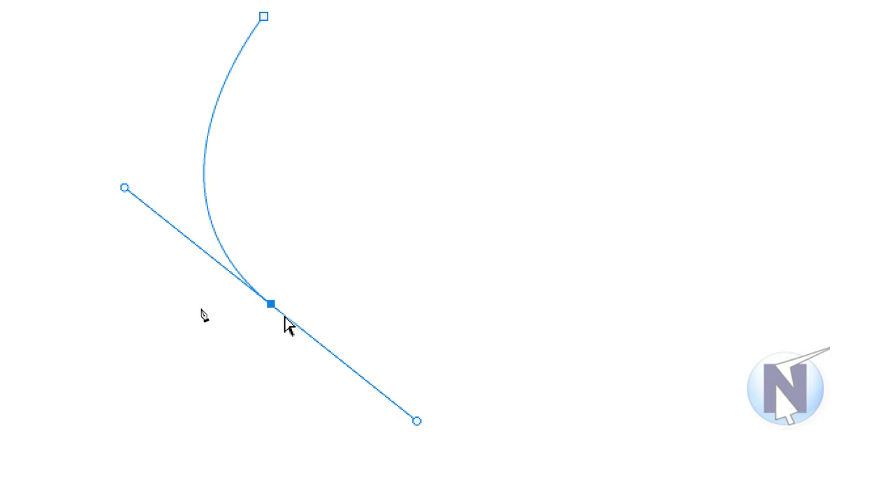
pyautogui.click(271, 305)
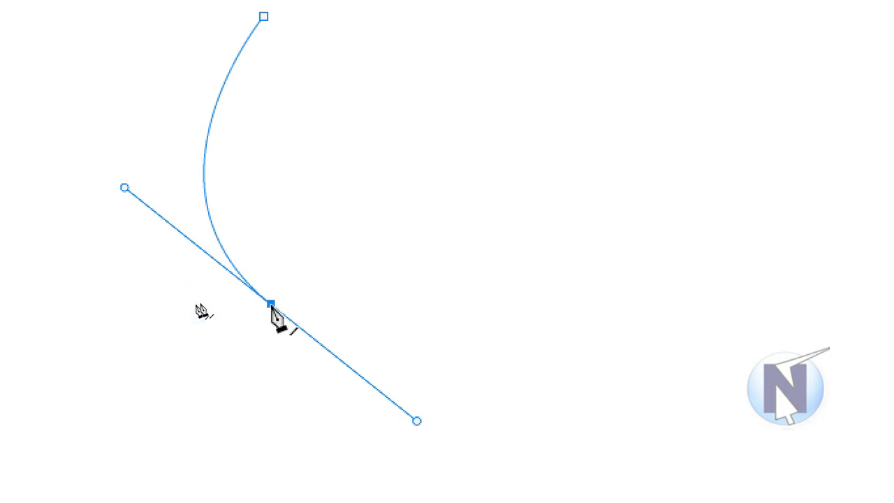
# Add a smooth anchor on the right side of the new path and close the rounded shape at its starting anchor.
pyautogui.moveTo(608, 132); pyautogui.dragTo(590, 32)
pyautogui.moveTo(590, 63); pyautogui.dragTo(565, 63)
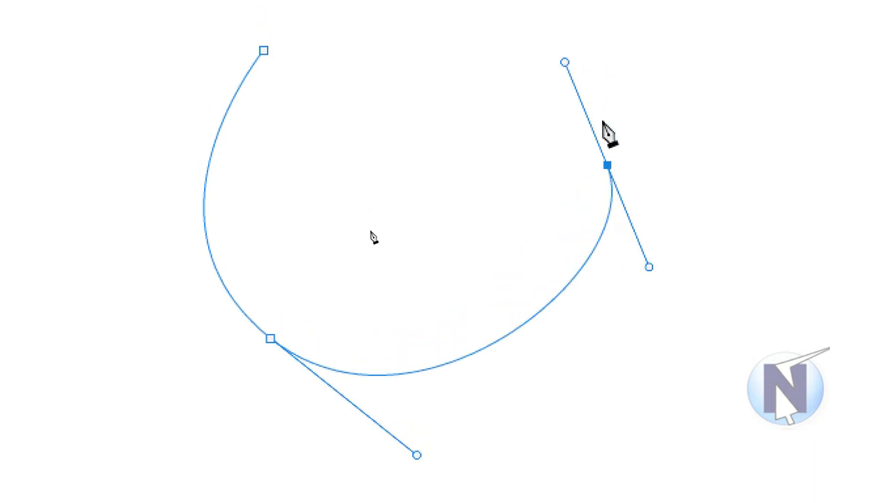
pyautogui.click(607, 166)
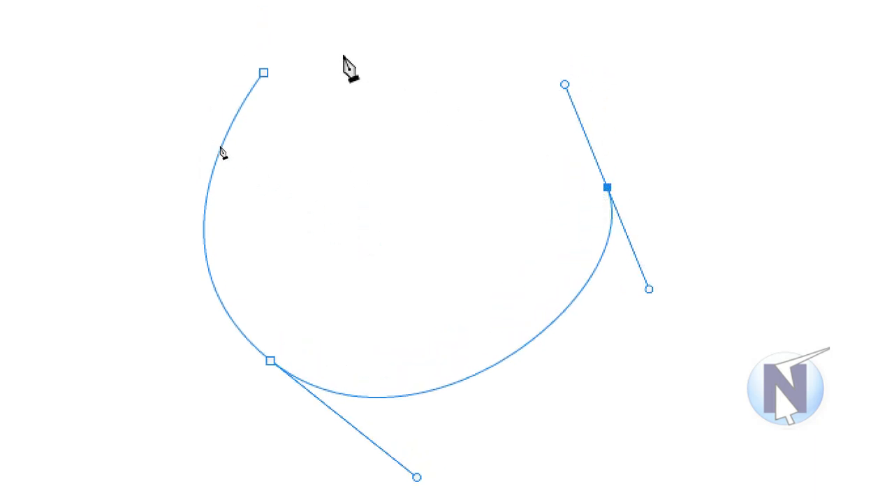
pyautogui.moveTo(263, 95)
pyautogui.mouseDown()
pyautogui.moveTo(286, 94)
pyautogui.moveTo(279, 108)
pyautogui.moveTo(319, 130)
pyautogui.moveTo(259, 126)
pyautogui.moveTo(250, 91)
pyautogui.moveTo(259, 107)
pyautogui.moveTo(256, 95)
pyautogui.mouseUp()
pyautogui.click(262, 95)
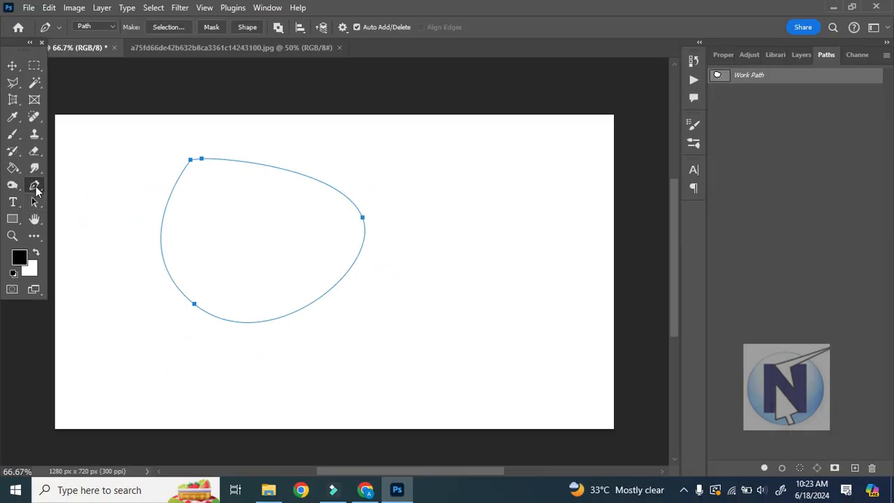
# Select the whole rounded path with the Path Selection Tool, delete it, and undo the deletion.
pyautogui.rightClick(35, 187)
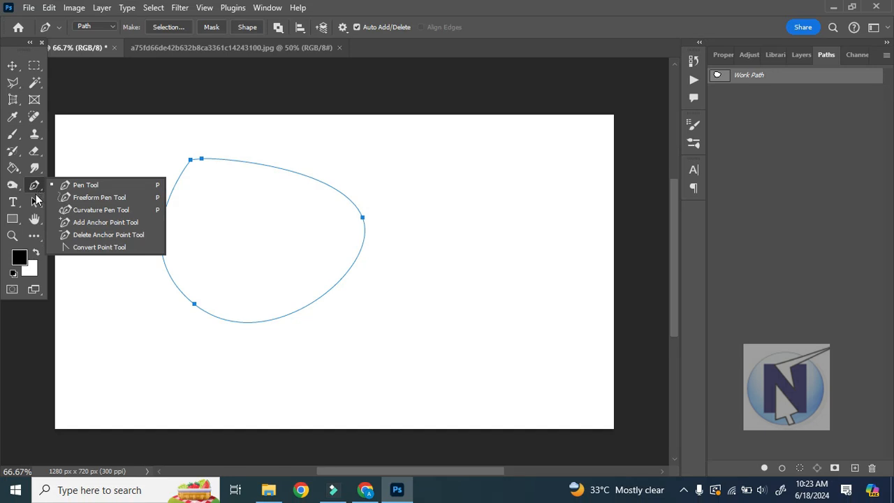
pyautogui.click(35, 201)
pyautogui.rightClick(35, 201)
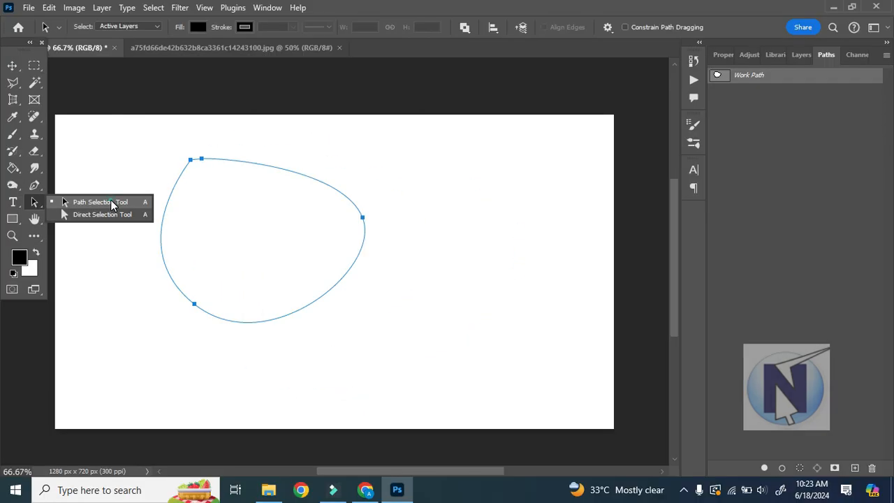
pyautogui.click(186, 193)
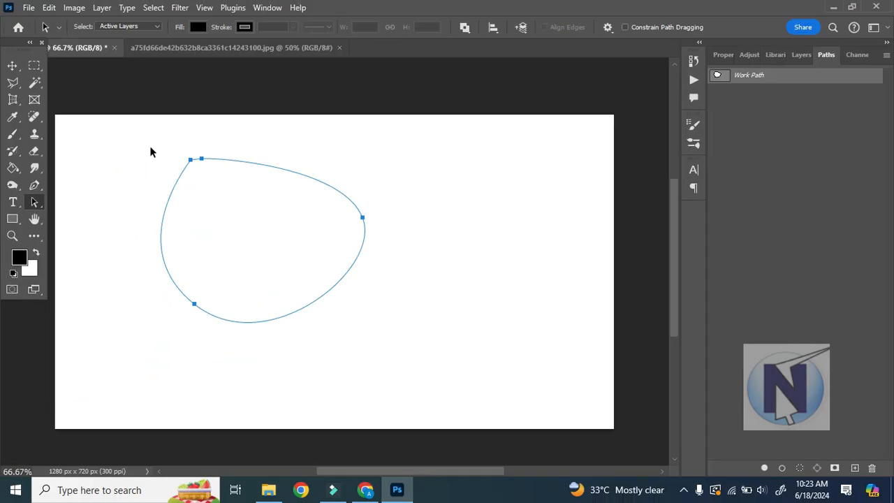
pyautogui.moveTo(138, 128); pyautogui.dragTo(433, 362)
pyautogui.press('Delete')
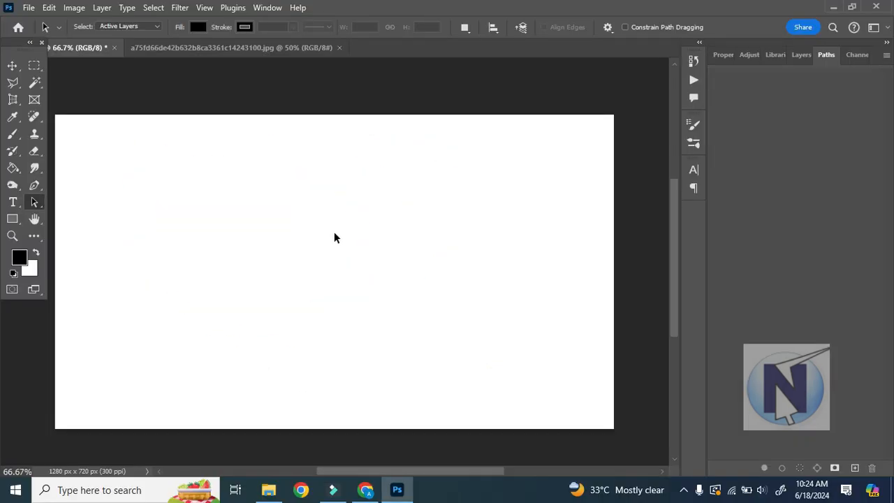
pyautogui.hotkey('ctrl', 'z')
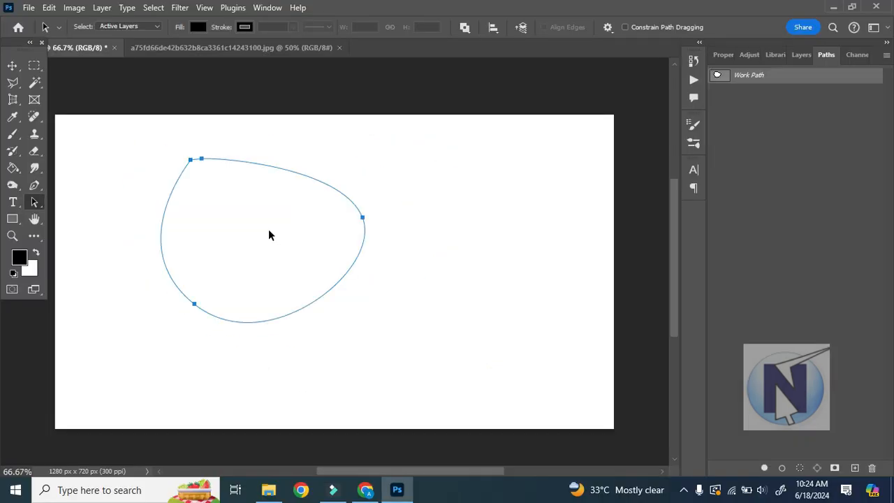
# Select single anchors of the rounded path with the Direct Selection Tool and adjust the curve handle of the anchor beside its upper-left corner.
pyautogui.rightClick(34, 203)
pyautogui.click(79, 217)
pyautogui.click(363, 218)
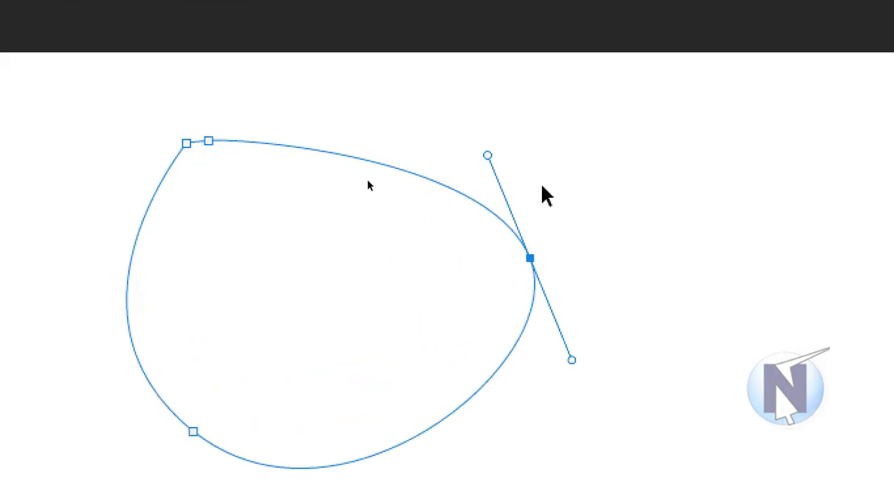
pyautogui.click(209, 141)
pyautogui.moveTo(238, 137); pyautogui.dragTo(261, 131)
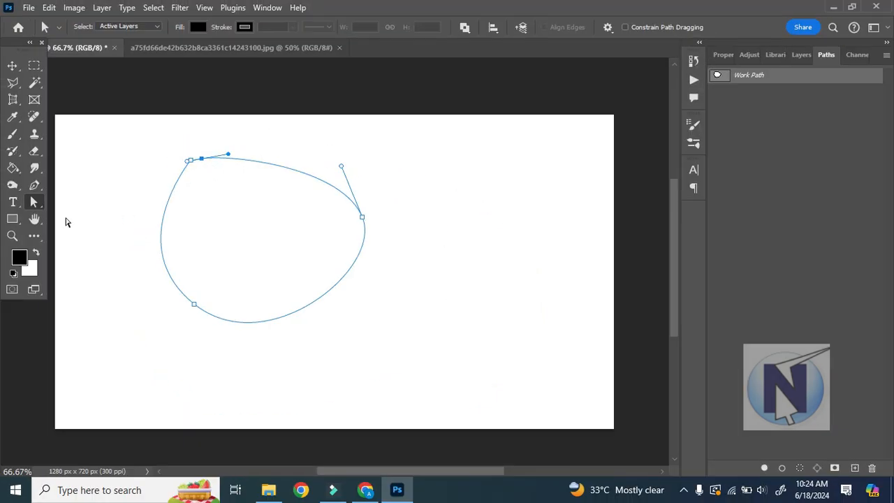
# Activate the Path Selection Tool with all anchors of the rounded path selected.
pyautogui.rightClick(37, 206)
pyautogui.click(75, 207)
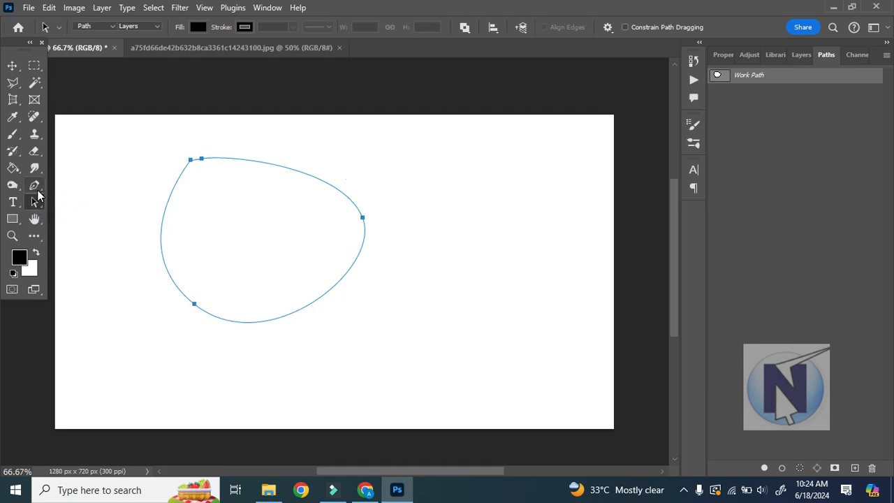
pyautogui.click(33, 185)
pyautogui.click(32, 202)
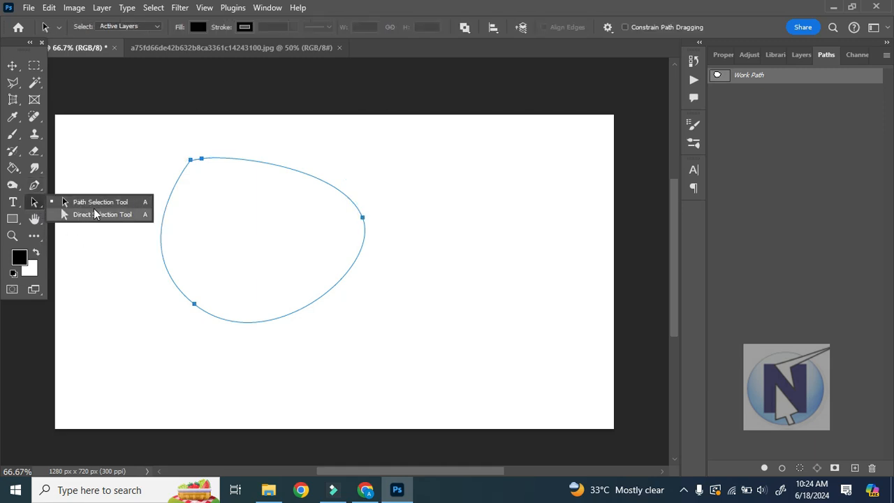
# Add an anchor point midway along the rounded path's upper edge with the Add Anchor Point Tool.
pyautogui.click(35, 188)
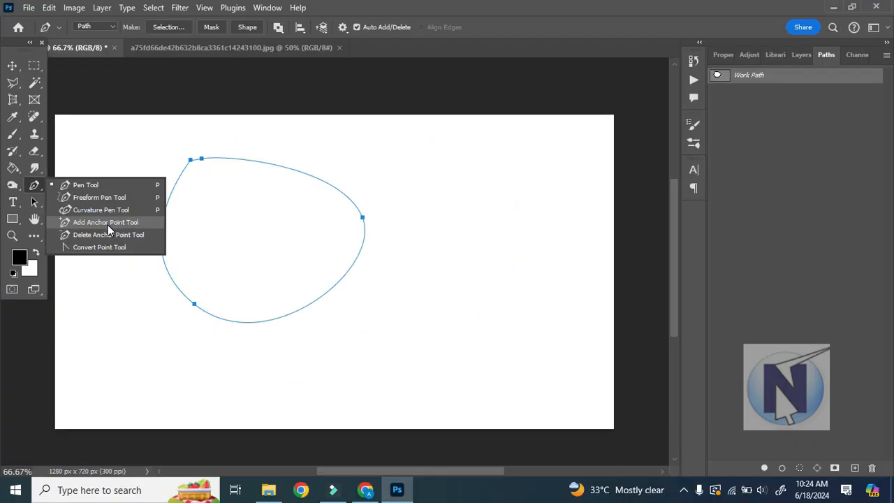
pyautogui.click(108, 224)
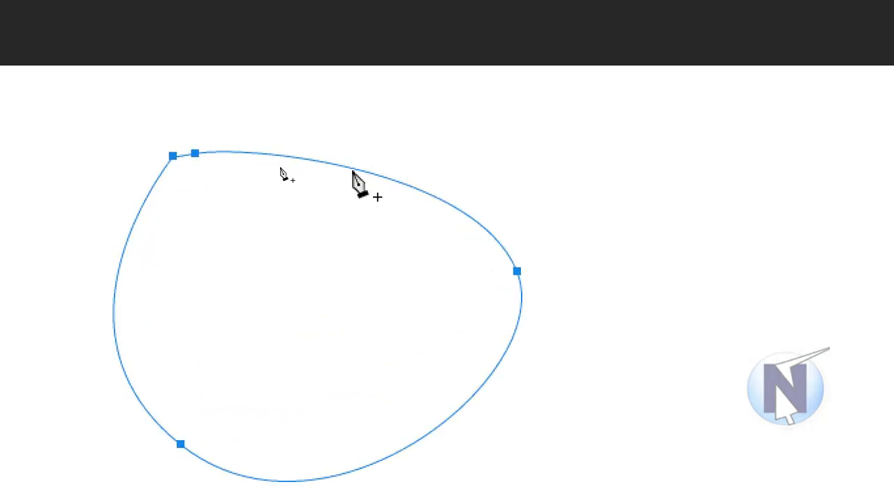
pyautogui.click(358, 170)
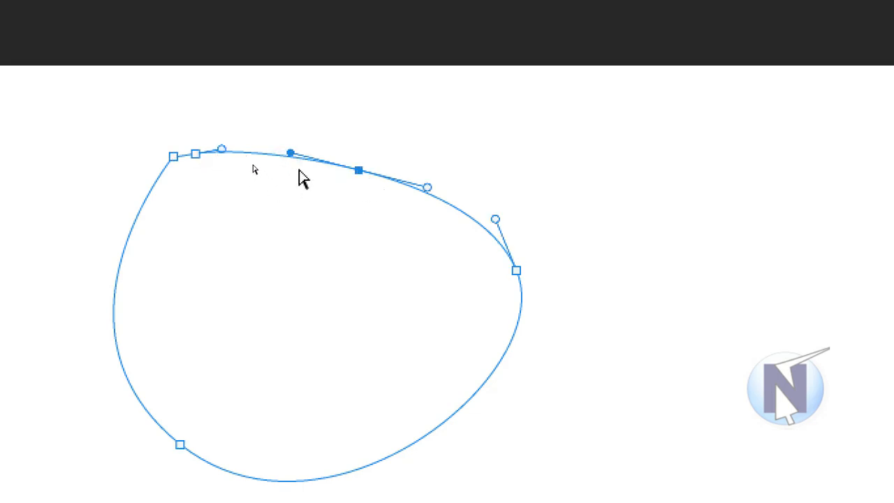
# Reshape the upper edge by swinging both direction handles of the newly added anchor.
pyautogui.moveTo(291, 154)
pyautogui.mouseDown()
pyautogui.moveTo(308, 140)
pyautogui.moveTo(301, 165)
pyautogui.mouseUp()
pyautogui.click(429, 177)
pyautogui.moveTo(433, 180); pyautogui.dragTo(417, 244)
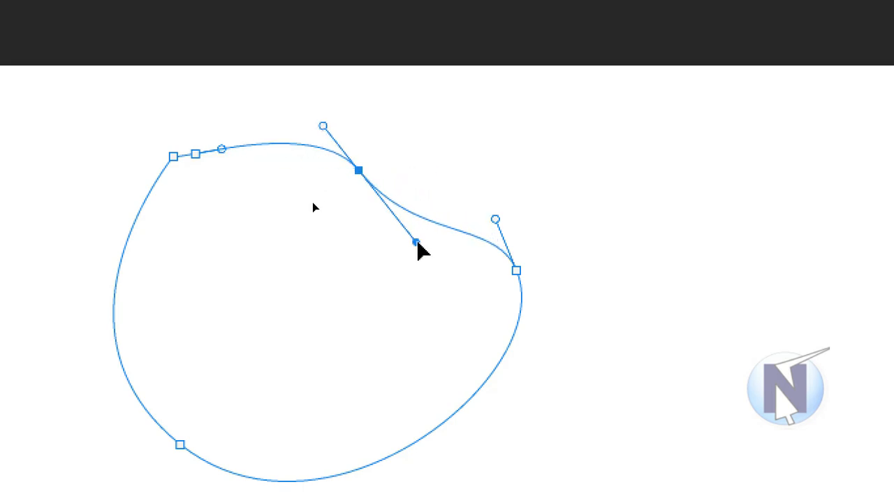
pyautogui.moveTo(324, 127); pyautogui.dragTo(351, 172)
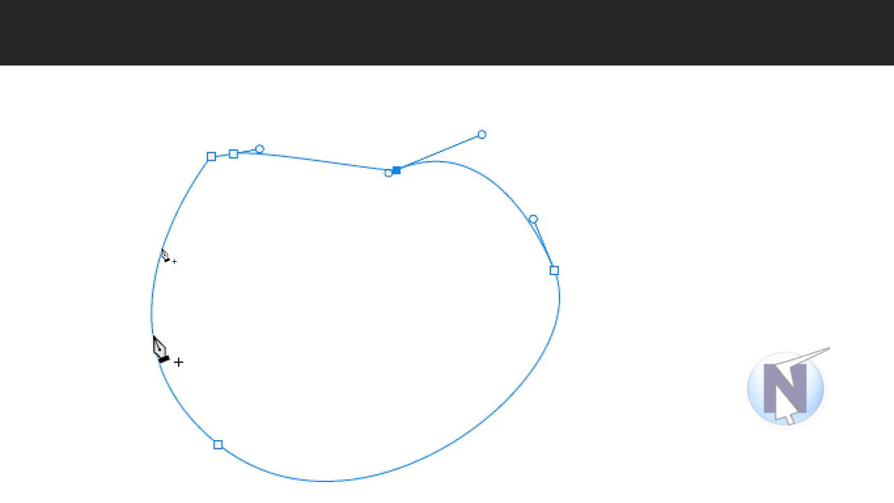
# Add an anchor on the path's left edge, move it inward, and adjust its handle to form a concave curve.
pyautogui.click(152, 312)
pyautogui.moveTo(152, 314); pyautogui.dragTo(647, 311)
pyautogui.moveTo(550, 315); pyautogui.dragTo(323, 315)
pyautogui.moveTo(323, 232); pyautogui.dragTo(361, 239)
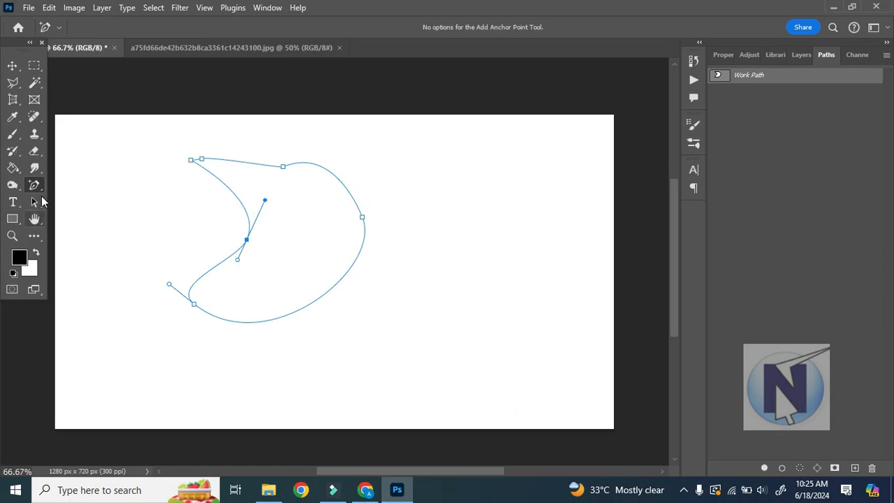
# Remove the inner, upper, lower-left, upper-left and right anchors one by one with the Delete Anchor Point Tool.
pyautogui.rightClick(34, 185)
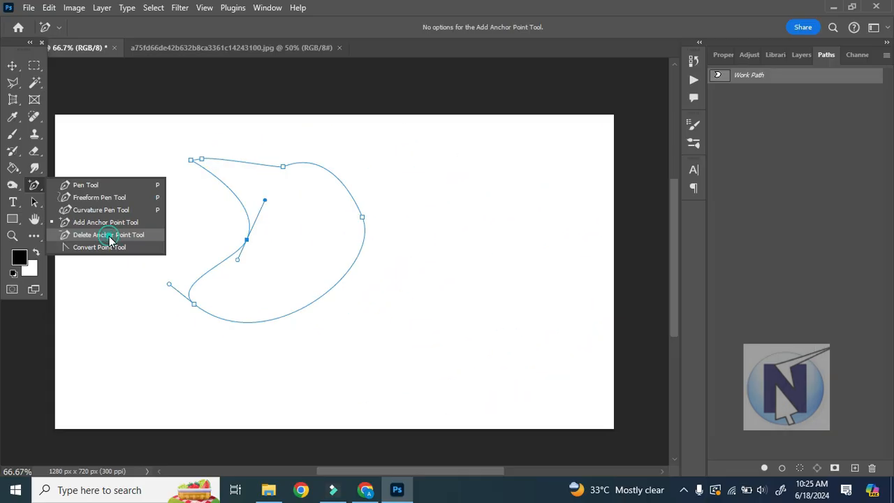
pyautogui.click(147, 236)
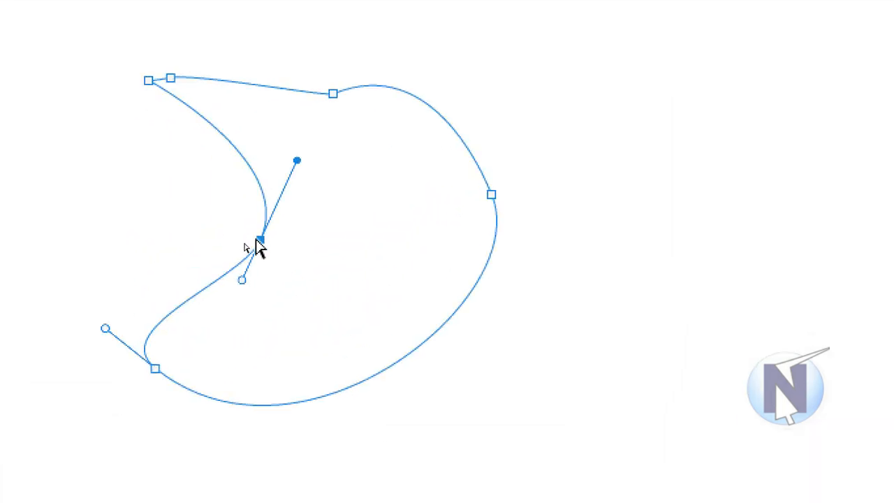
pyautogui.click(260, 239)
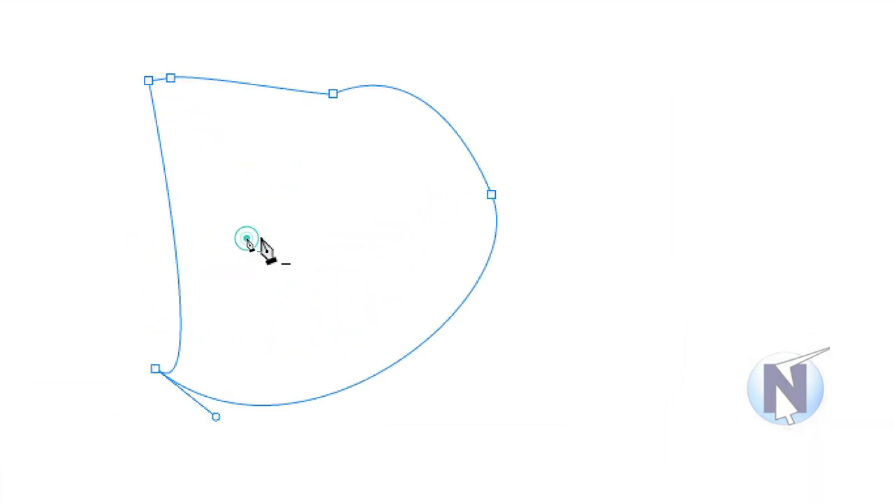
pyautogui.click(333, 93)
pyautogui.click(155, 368)
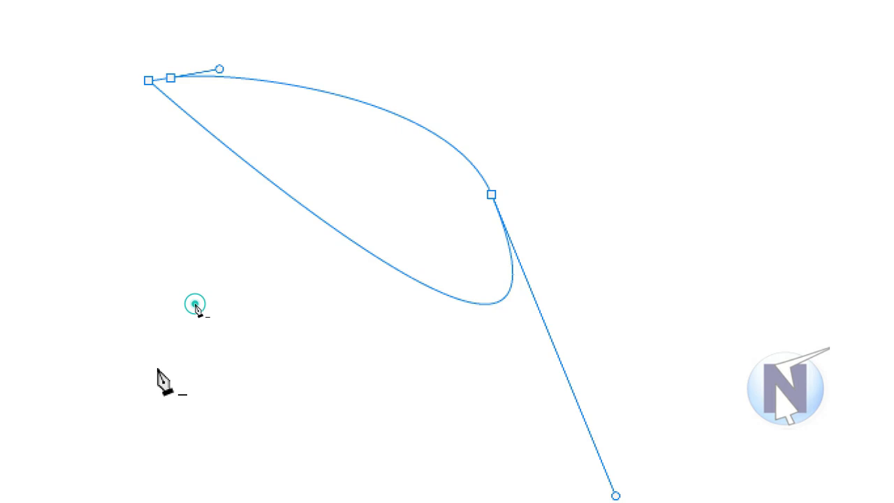
pyautogui.click(170, 78)
pyautogui.click(491, 195)
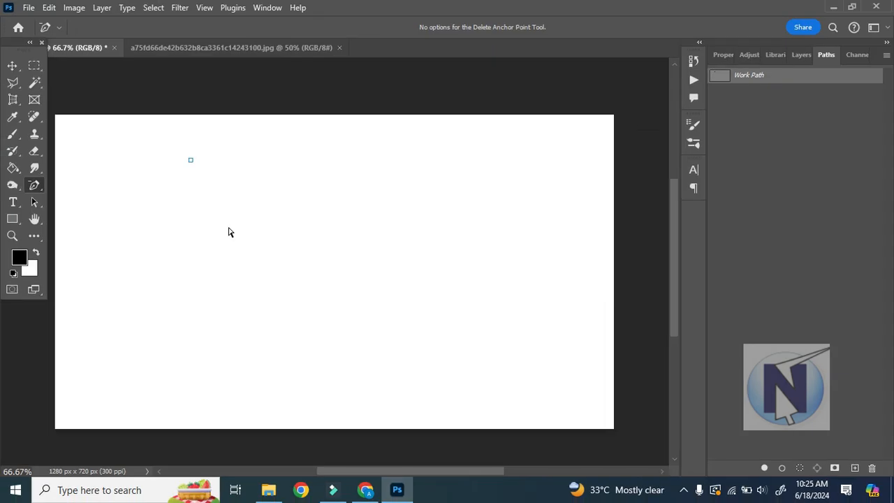
# Undo the anchor deletions and curve edits back to the rounded path with its added upper anchor.
pyautogui.hotkey('ctrl', 'z')
pyautogui.hotkey('ctrl', 'z')
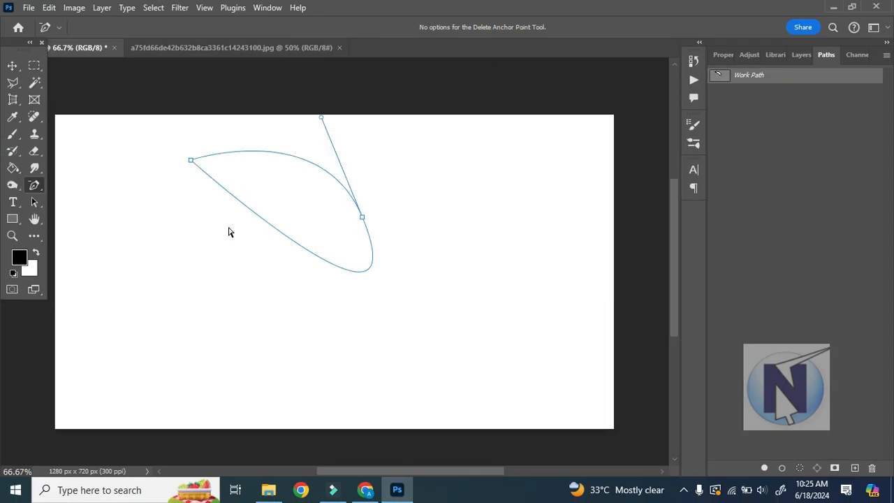
pyautogui.hotkey('ctrl', 'z')
pyautogui.hotkey('ctrl', 'z')
pyautogui.hotkey('ctrl', 'z')
pyautogui.hotkey('ctrl', 'z')
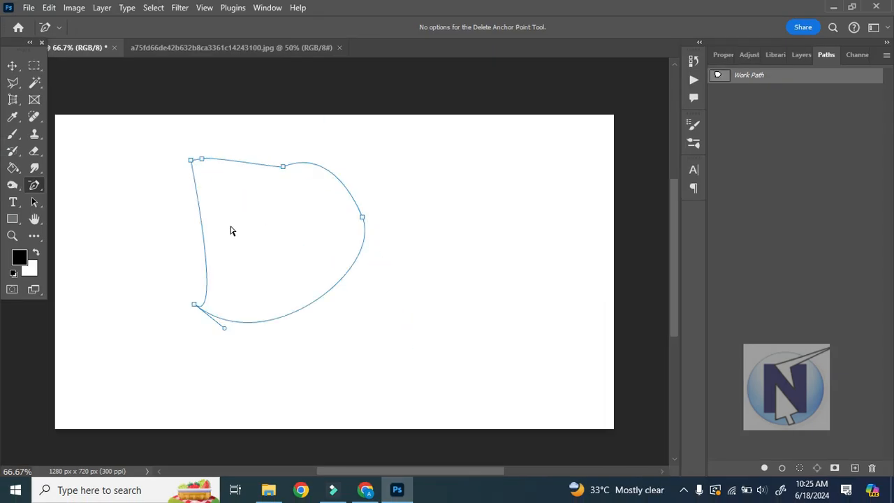
pyautogui.hotkey('ctrl', 'z')
pyautogui.hotkey('ctrl', 'z')
pyautogui.hotkey('ctrl', 'z')
pyautogui.hotkey('ctrl', 'z')
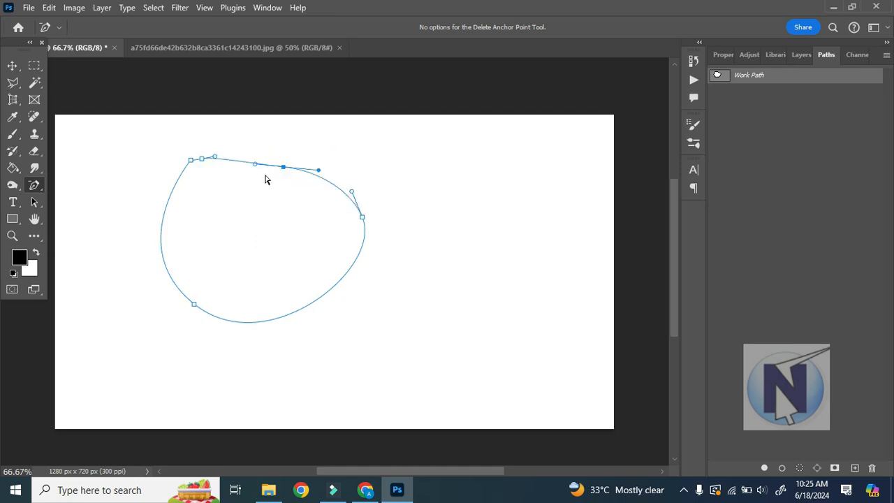
# In the open JPG photo, draw a closed path around the woman's upper body with the Freeform Pen Tool at 100% zoom.
pyautogui.rightClick(35, 190)
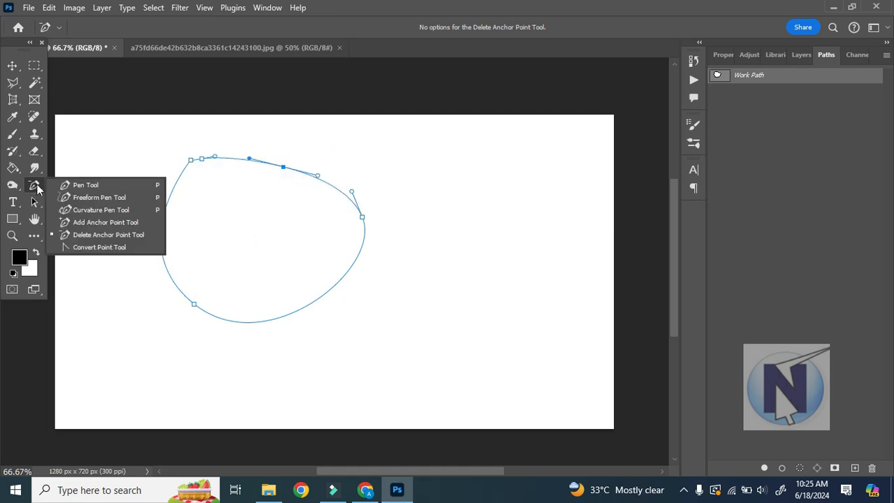
pyautogui.click(110, 197)
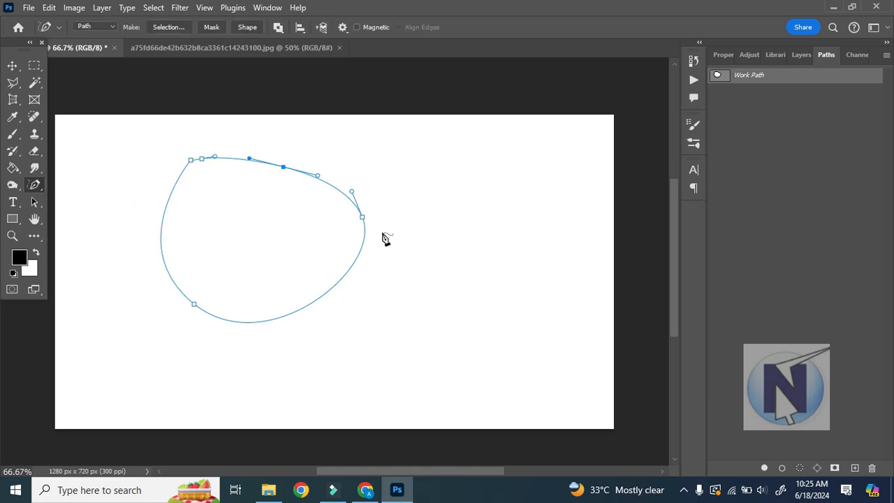
pyautogui.click(194, 46)
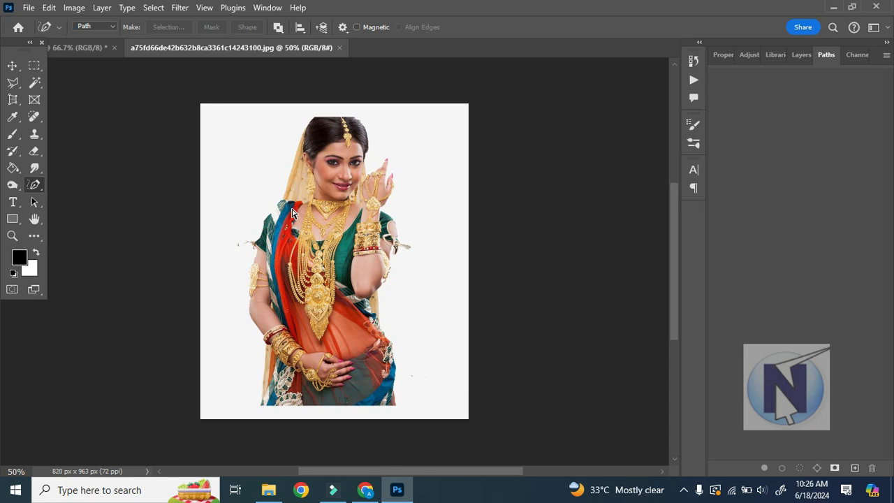
pyautogui.hotkey('ctrl', '1')
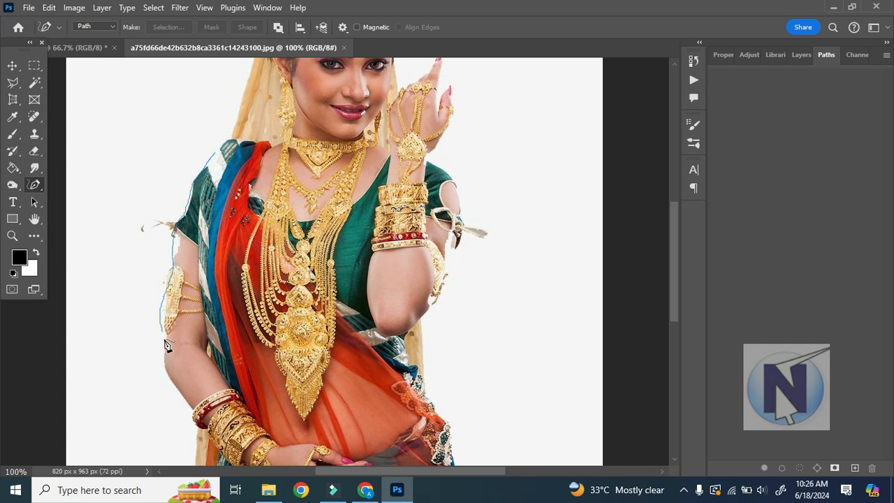
pyautogui.moveTo(264, 403)
pyautogui.mouseDown()
pyautogui.moveTo(428, 389)
pyautogui.moveTo(448, 377)
pyautogui.moveTo(467, 336)
pyautogui.moveTo(475, 262)
pyautogui.mouseUp()
pyautogui.moveTo(472, 123); pyautogui.dragTo(457, 73)
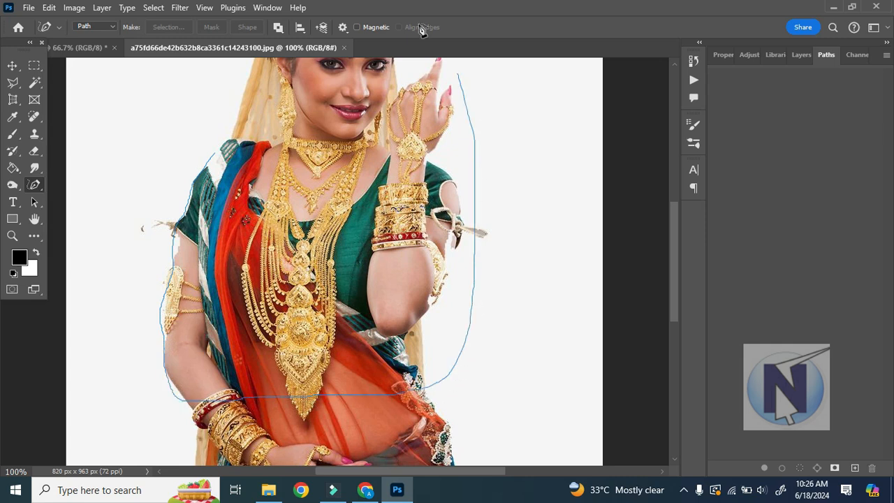
pyautogui.moveTo(243, 114); pyautogui.dragTo(219, 157)
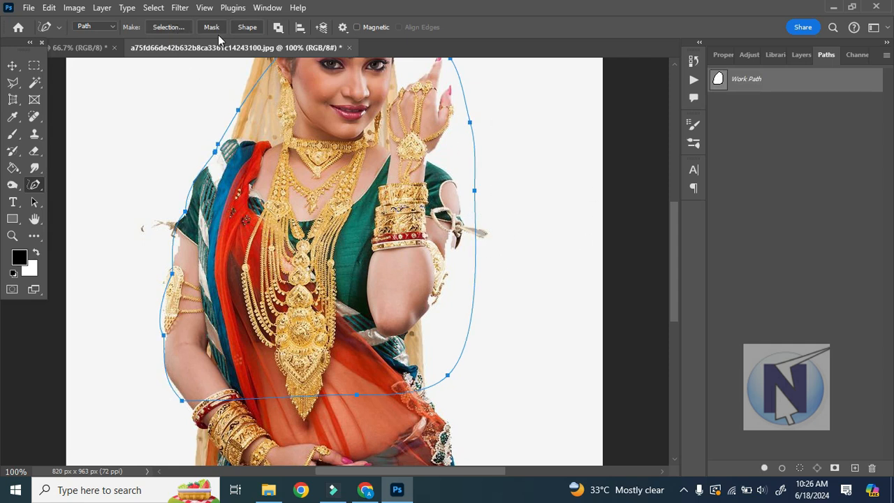
# Convert the freeform path into a filled shape layer and undo the conversion.
pyautogui.click(241, 29)
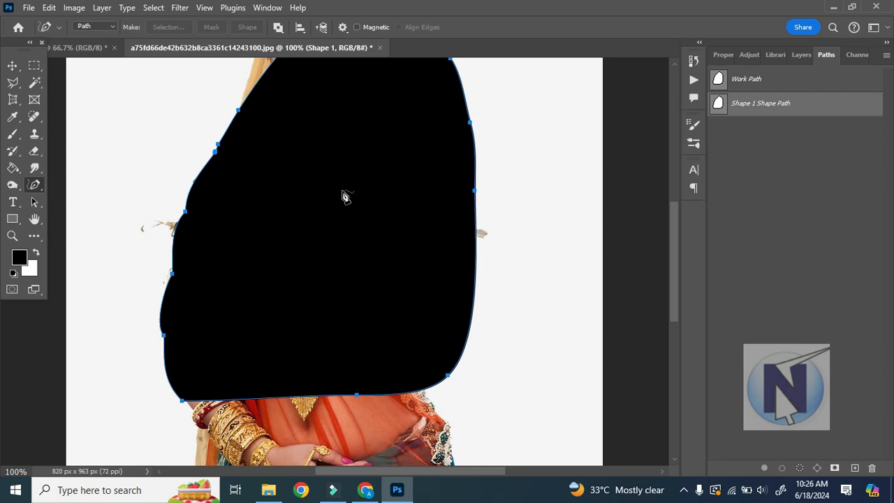
pyautogui.hotkey('ctrl', 'z')
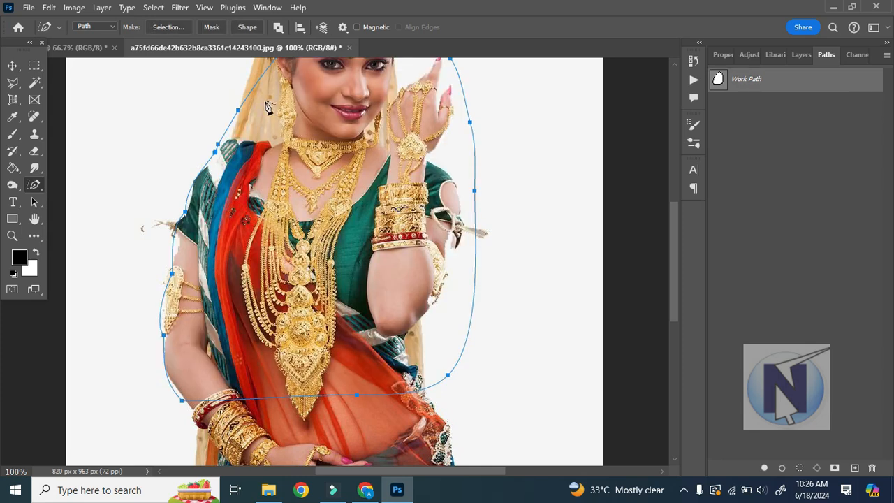
# Examine the Freeform Pen Tool's path operations and compare them with the Rectangular Marquee Tool's selection modes.
pyautogui.click(278, 28)
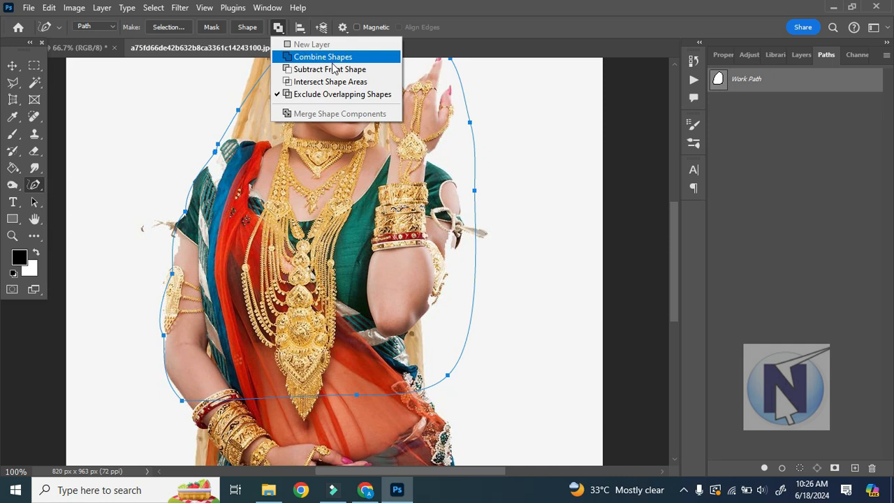
pyautogui.click(279, 28)
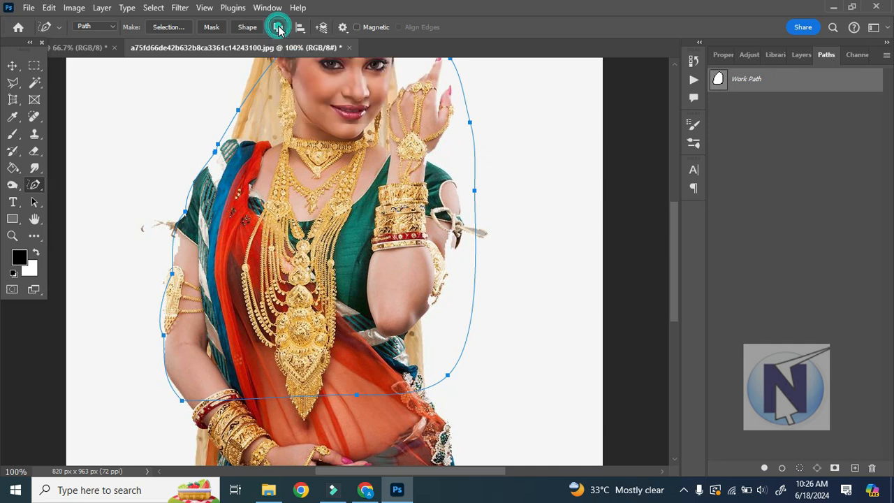
pyautogui.click(37, 65)
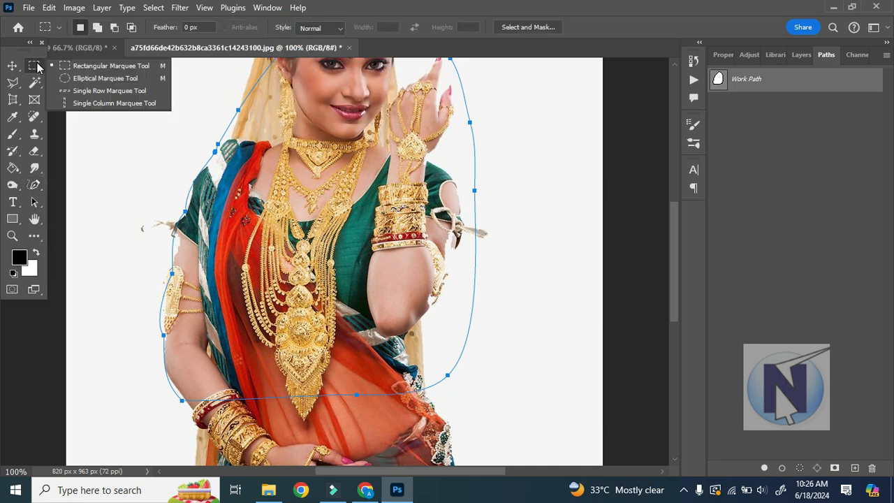
pyautogui.click(105, 65)
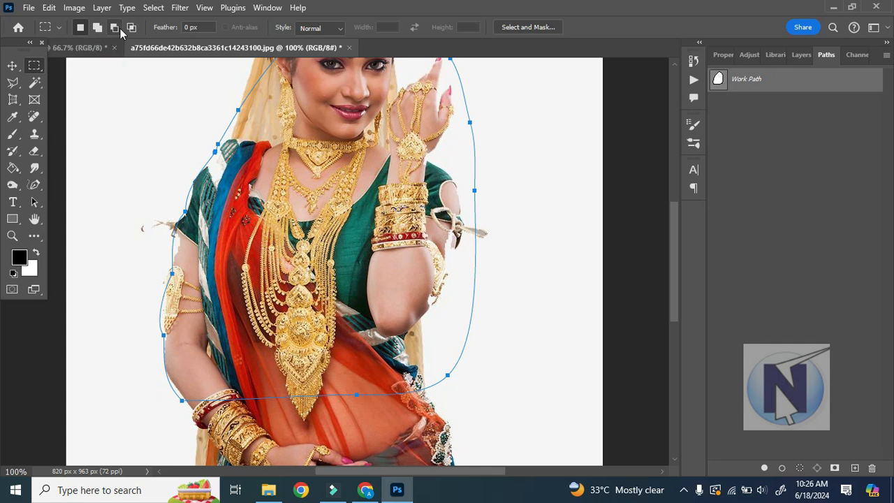
pyautogui.click(34, 184)
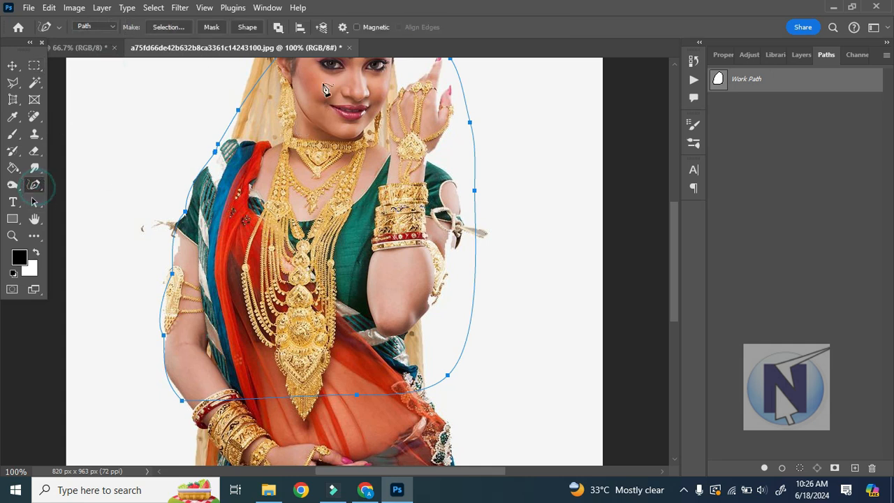
# Draw two small freeform paths beside the woman's arm and on the red sari, using Combine Shapes and Subtract Front Shape respectively.
pyautogui.click(278, 27)
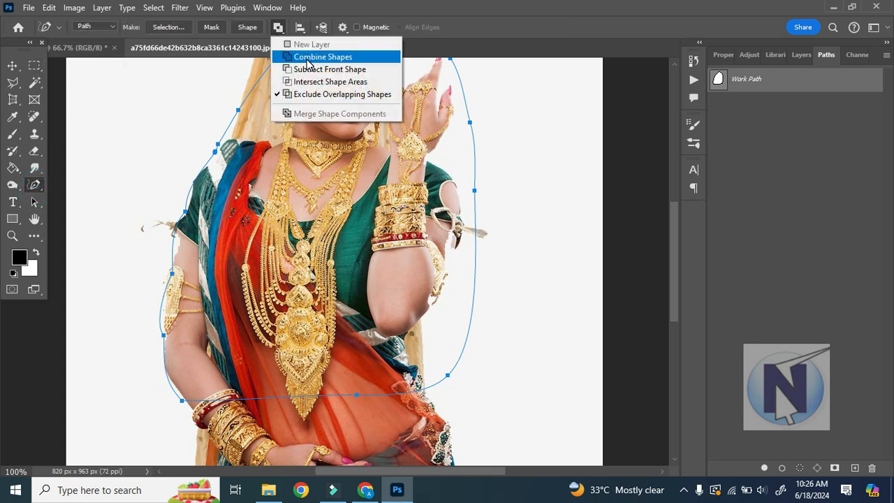
pyautogui.click(350, 58)
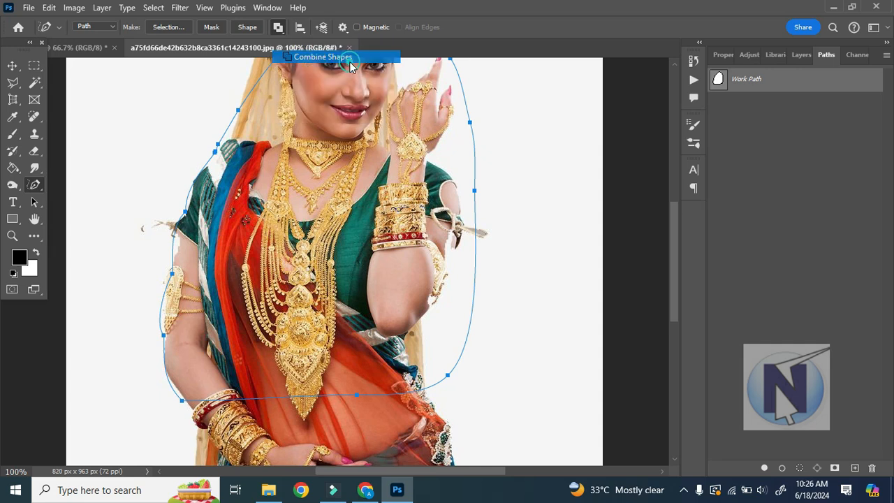
pyautogui.click(208, 339)
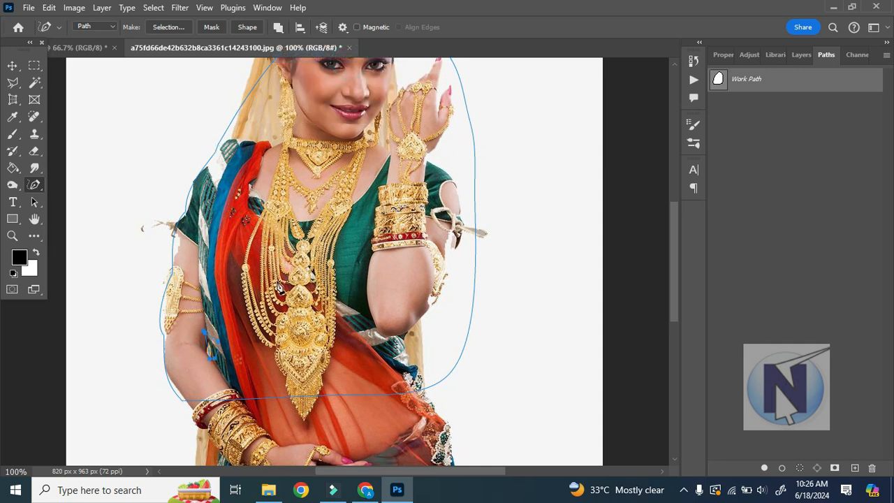
pyautogui.click(278, 28)
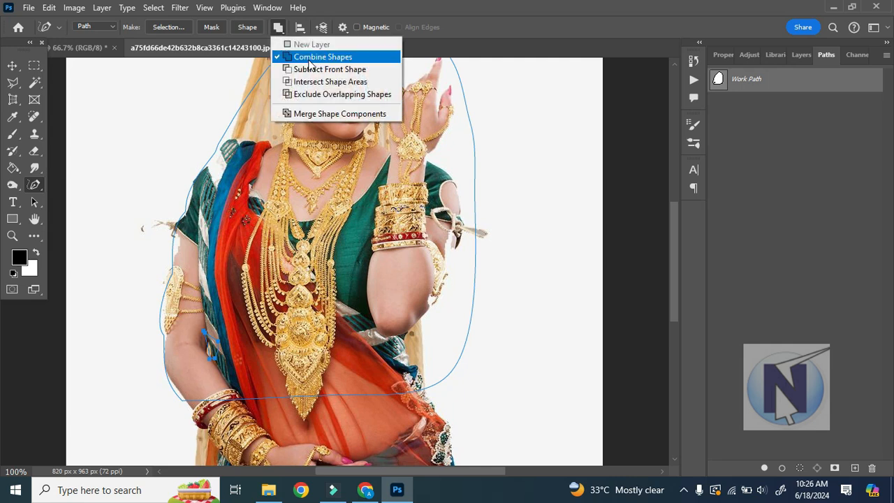
pyautogui.click(328, 67)
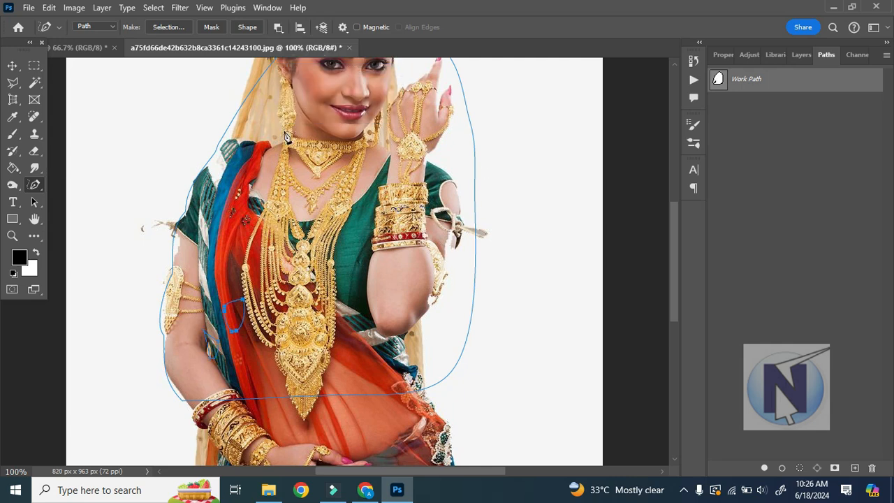
# Examine the alignment, distribution and spacing options available for the freeform paths in the photo.
pyautogui.click(301, 32)
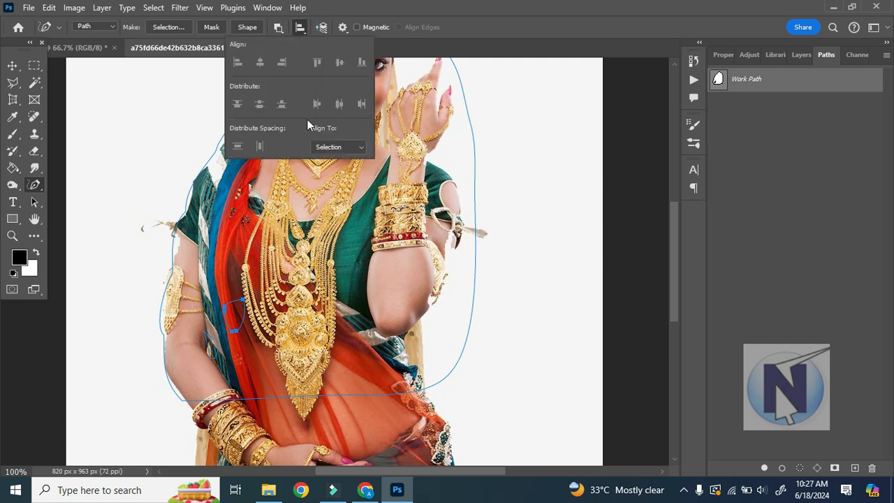
pyautogui.click(309, 31)
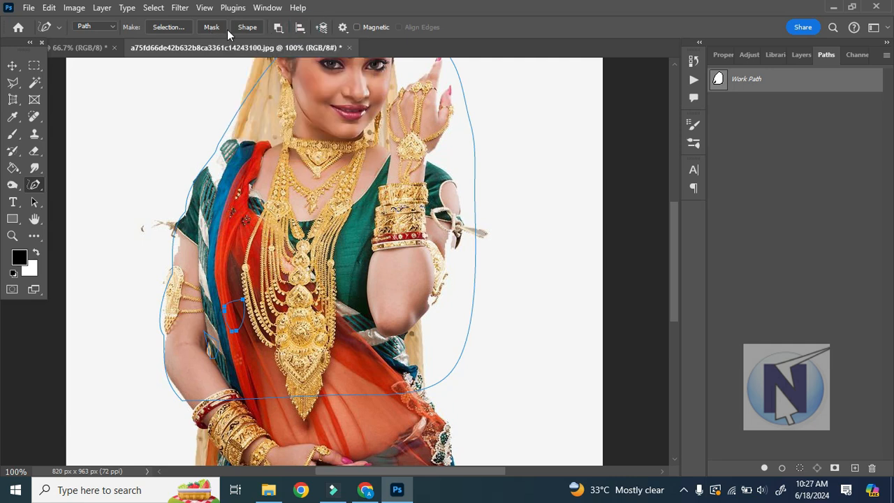
# Convert the photo's freeform paths into a shape layer, and undo both the conversion and the small path on the sari.
pyautogui.click(247, 28)
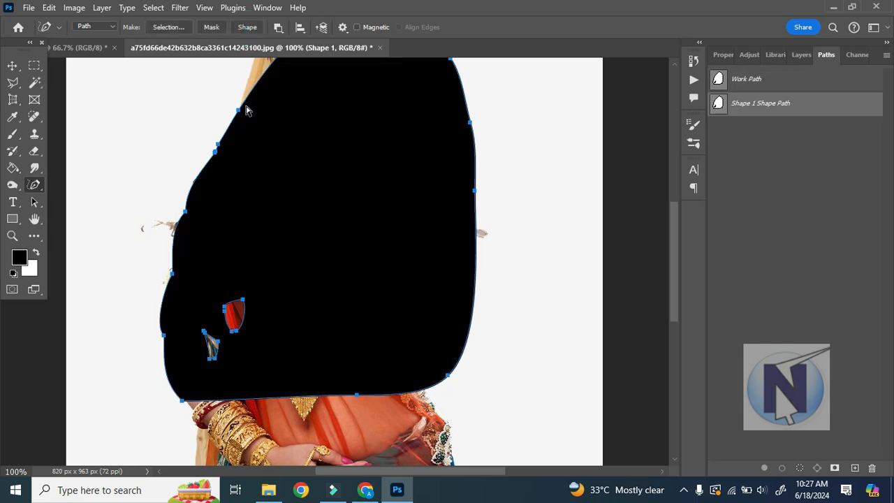
pyautogui.hotkey('ctrl', 'z')
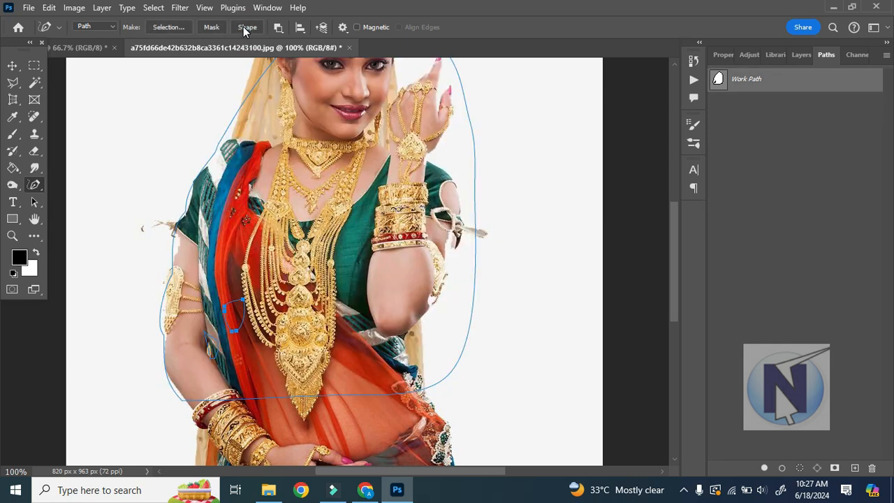
pyautogui.hotkey('ctrl', 'z')
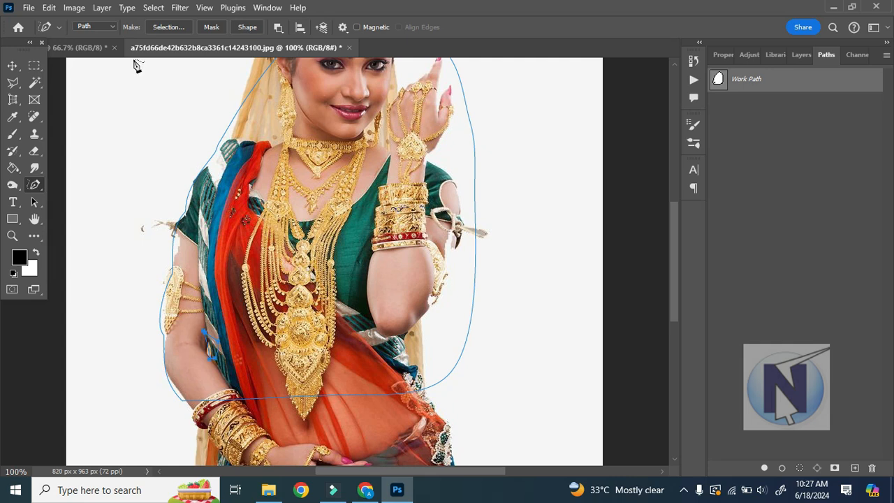
# In the blank 1280 x 720 px document, convert the closed curved path into a shape layer and set the foreground color to red.
pyautogui.click(77, 48)
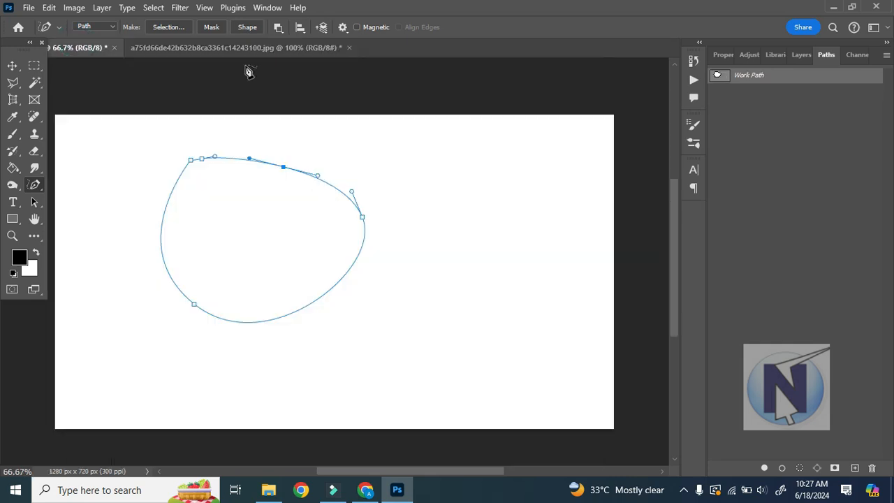
pyautogui.click(250, 27)
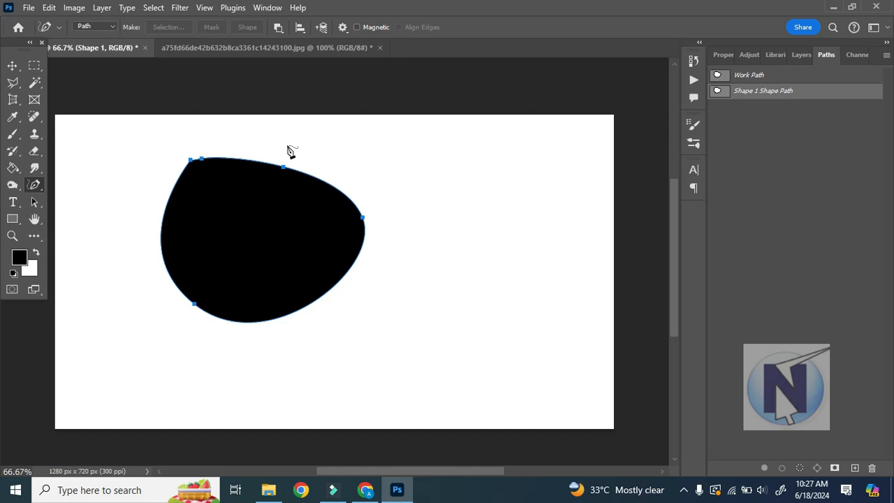
pyautogui.click(21, 261)
pyautogui.moveTo(533, 181); pyautogui.dragTo(602, 113)
pyautogui.click(700, 127)
# Undo the shape layer, try the path-to-shape conversion again and undo back to the plain curved path.
pyautogui.hotkey('ctrl', 'z')
pyautogui.click(249, 28)
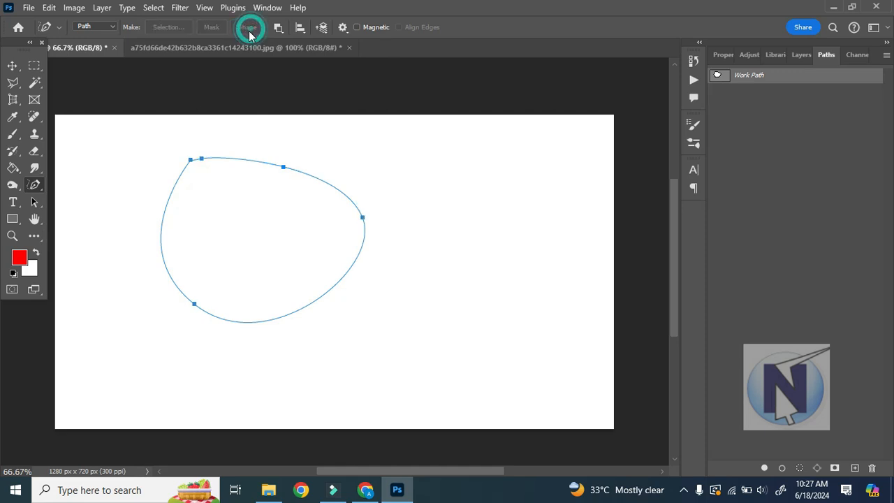
pyautogui.hotkey('ctrl', 'z')
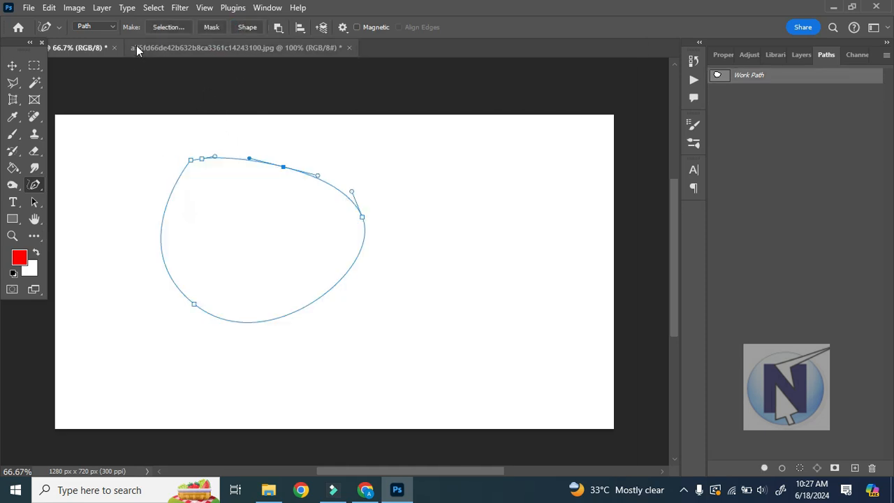
# With the Pen Tool in Shape mode, draw a closed curved shape about 362 x 300 px in the upper middle of the canvas.
pyautogui.click(112, 26)
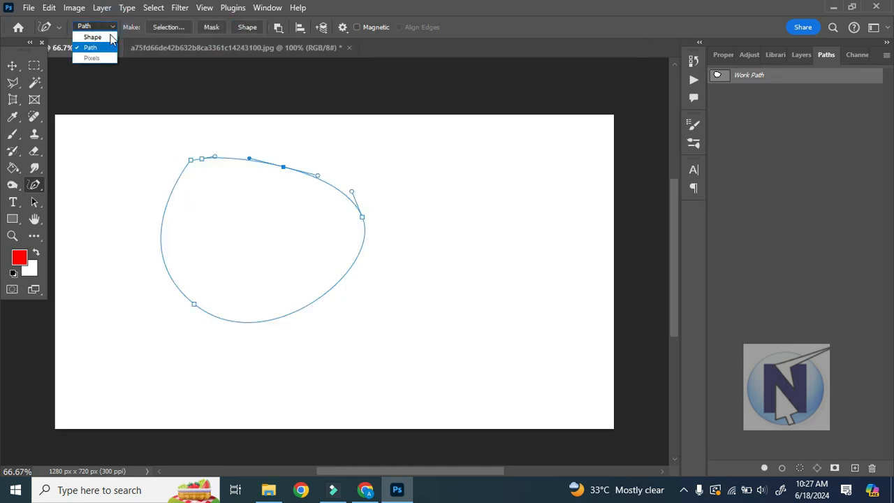
pyautogui.click(105, 36)
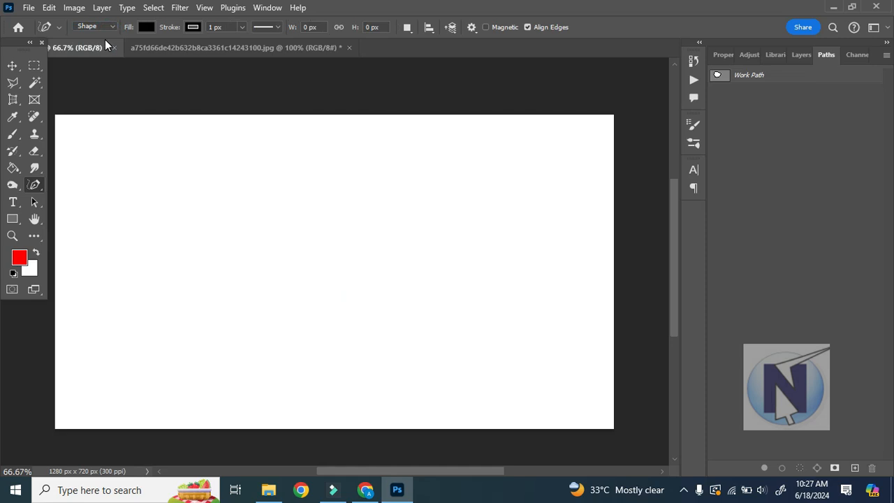
pyautogui.rightClick(34, 184)
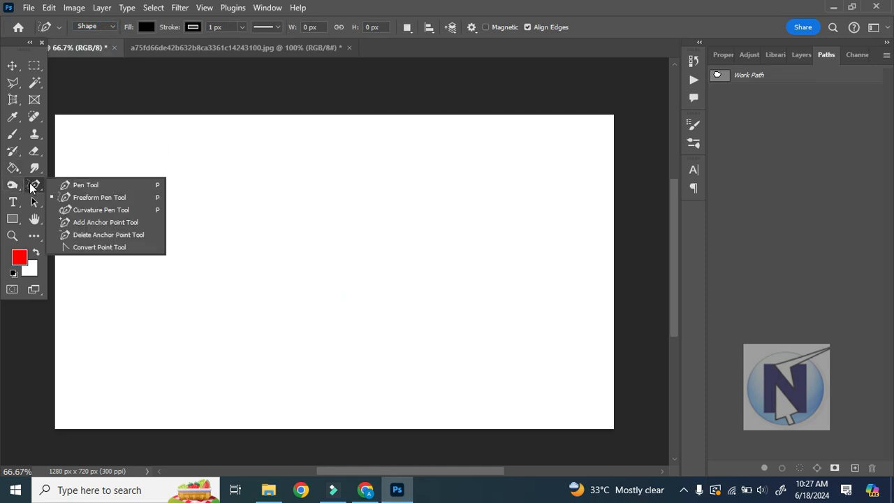
pyautogui.click(84, 185)
pyautogui.moveTo(264, 182); pyautogui.dragTo(277, 269)
pyautogui.moveTo(365, 262)
pyautogui.mouseDown()
pyautogui.moveTo(417, 202)
pyautogui.moveTo(419, 186)
pyautogui.mouseUp()
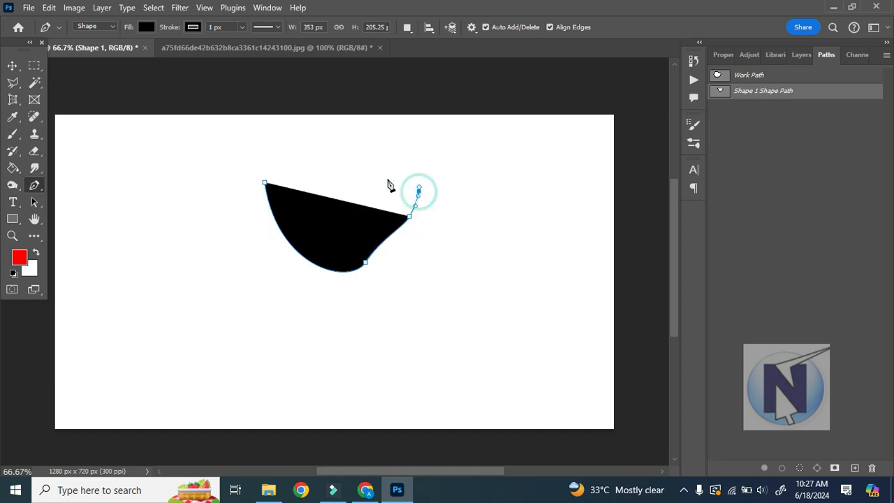
pyautogui.click(387, 178)
pyautogui.click(336, 169)
pyautogui.moveTo(287, 169); pyautogui.dragTo(268, 191)
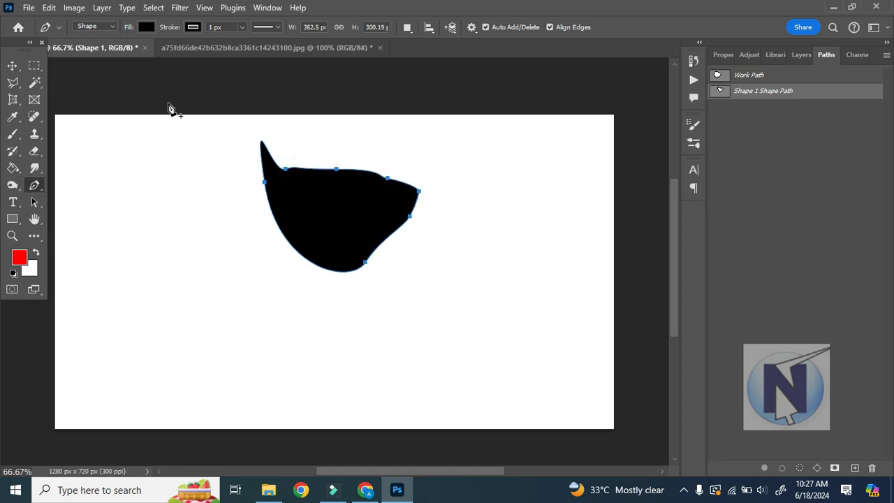
# Fill the drawn shape with the yellow swatch from the recently used colors.
pyautogui.click(143, 29)
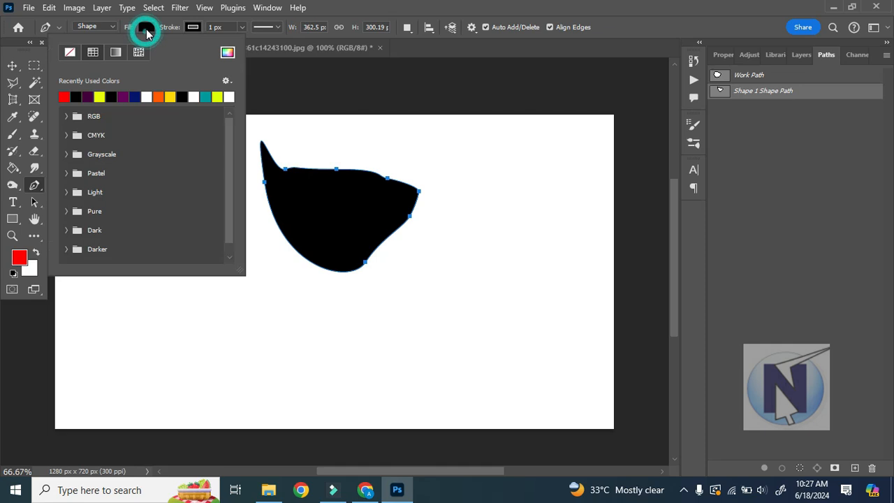
pyautogui.click(168, 97)
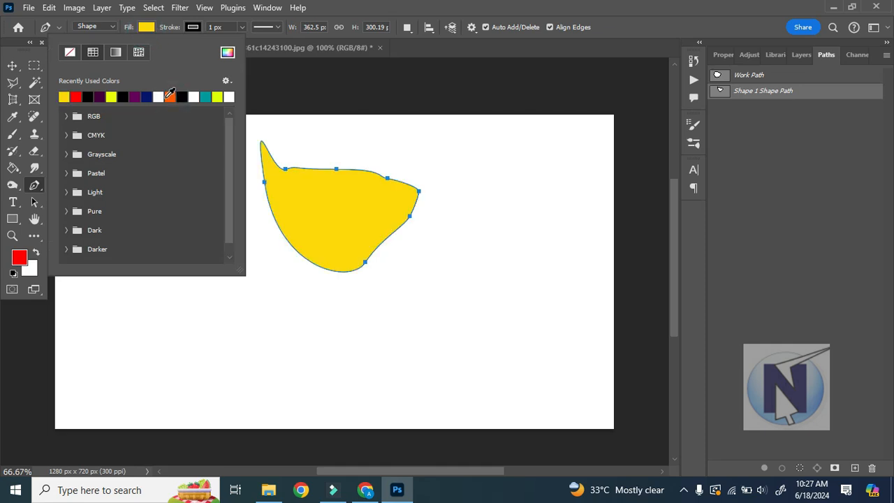
pyautogui.click(289, 60)
# With the Pen Tool in Path mode, draw a closed six-anchor path beside the yellow shape on its left side.
pyautogui.click(110, 27)
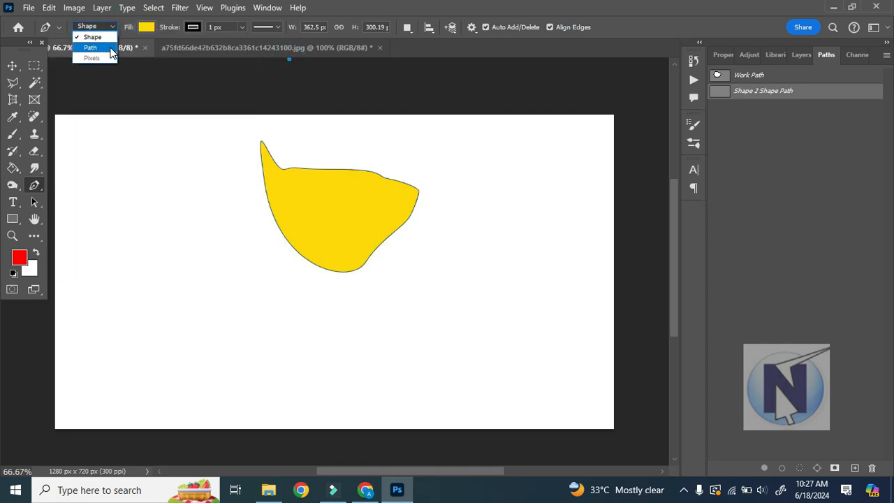
pyautogui.click(112, 45)
pyautogui.click(147, 180)
pyautogui.click(147, 231)
pyautogui.click(180, 283)
pyautogui.click(238, 274)
pyautogui.click(240, 230)
pyautogui.click(208, 181)
pyautogui.click(147, 181)
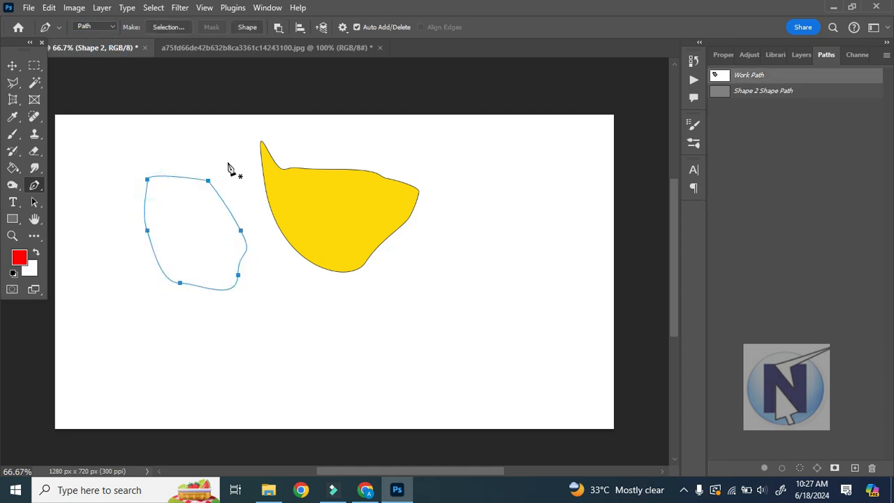
# Switch to the photo of the woman and delete its freeform work path.
pyautogui.click(264, 47)
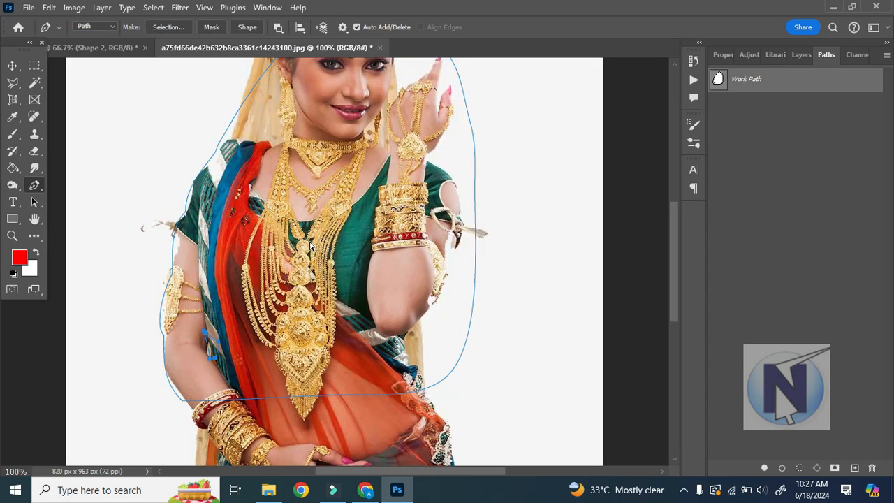
pyautogui.press('BackSpace')
pyautogui.press('BackSpace')
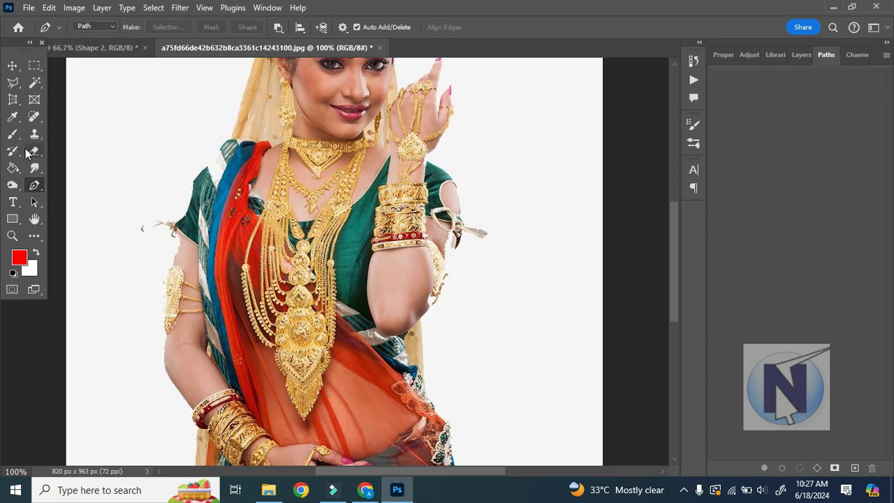
# With the Pen Tool at 200% zoom, trace a path along the outer edge of the woman's draped shoulder and green sleeve.
pyautogui.rightClick(36, 186)
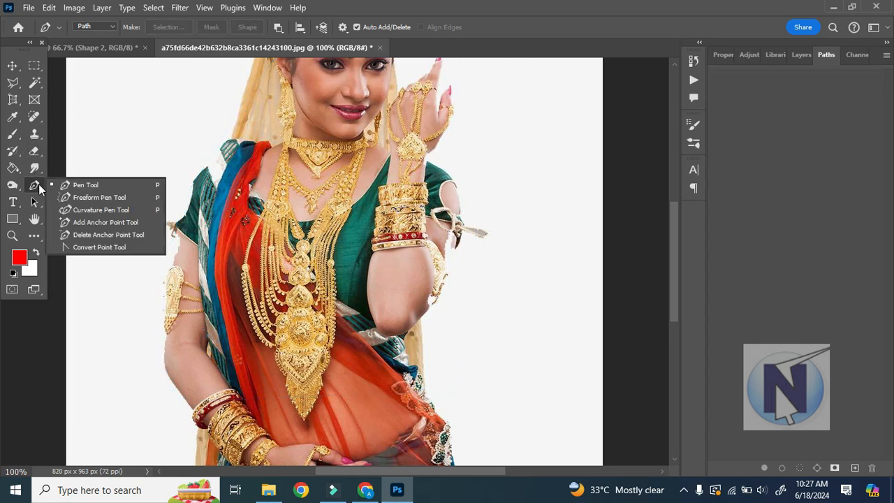
pyautogui.click(87, 186)
pyautogui.hotkey('ctrl', '+')
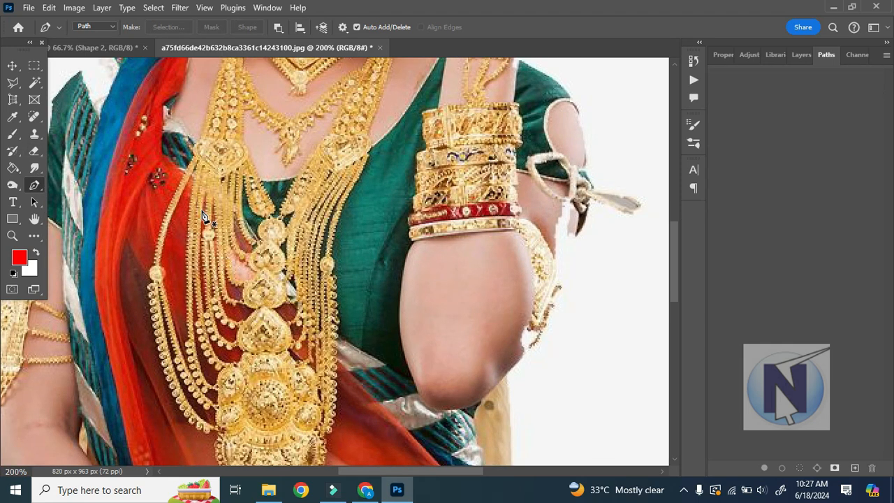
pyautogui.scroll(5, 189, 167)
pyautogui.hscroll(-3, 203, 185)
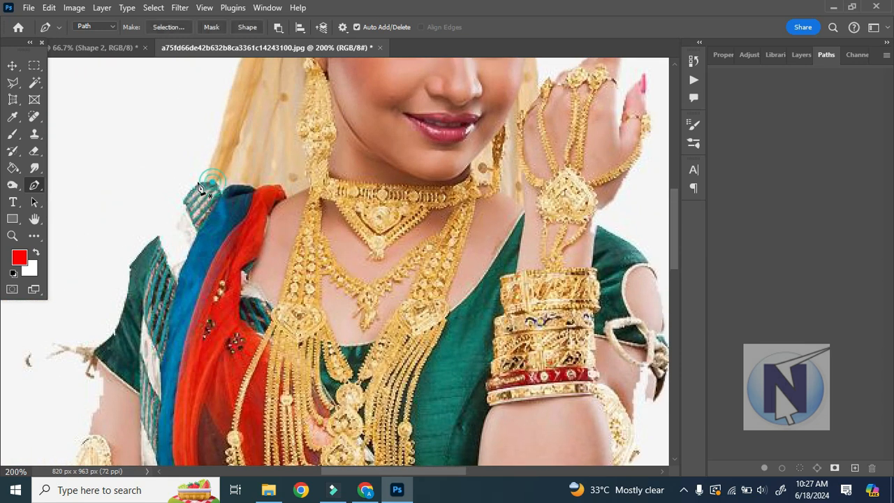
pyautogui.click(213, 185)
pyautogui.click(190, 188)
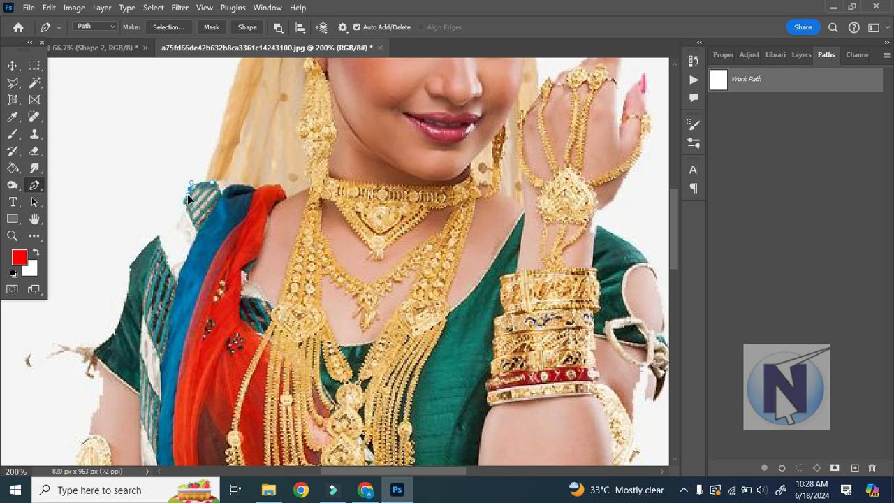
pyautogui.click(181, 204)
pyautogui.click(172, 217)
pyautogui.click(165, 227)
pyautogui.click(153, 236)
pyautogui.click(145, 246)
pyautogui.click(137, 257)
pyautogui.click(130, 269)
pyautogui.click(122, 288)
pyautogui.click(123, 312)
pyautogui.click(110, 330)
pyautogui.click(113, 360)
# Continue the path across the chest and necklaces and close it at the starting anchor on the shoulder.
pyautogui.moveTo(429, 342); pyautogui.dragTo(402, 243)
pyautogui.click(321, 198)
pyautogui.click(214, 187)
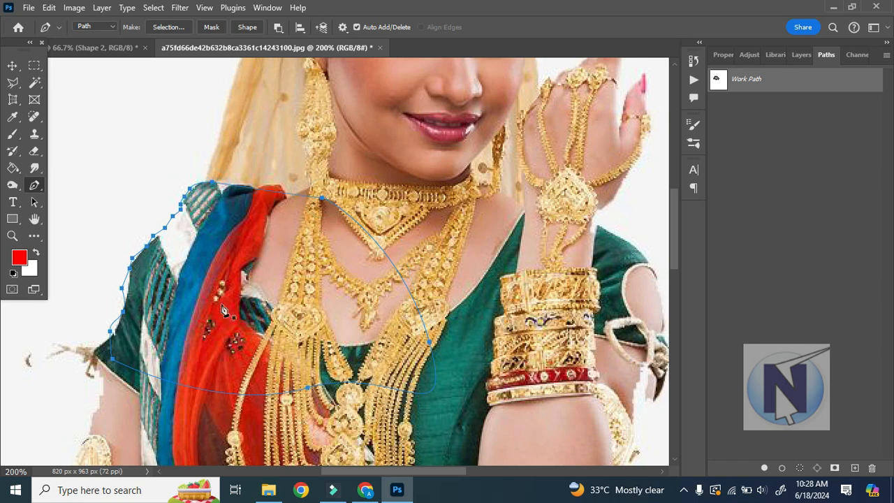
# Load the closed path as a selection, paste the photo without the selected area into the blank document, and undo the paste.
pyautogui.hotkey('ctrl', 'Return')
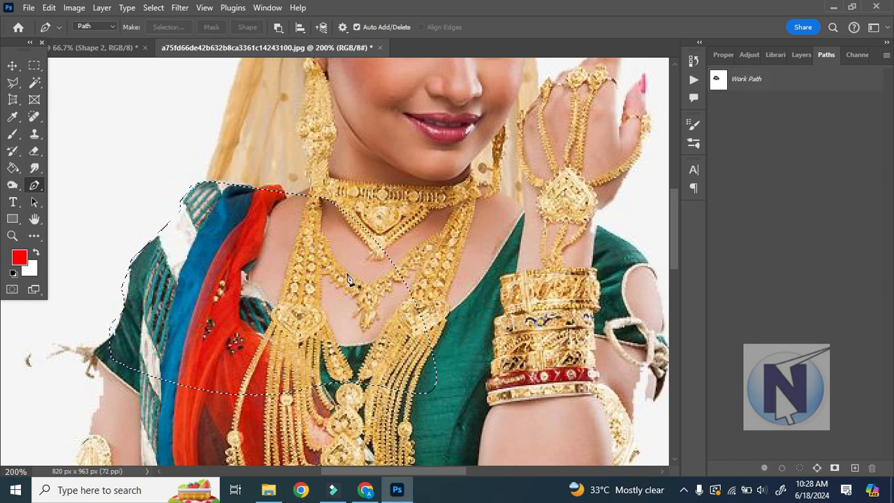
pyautogui.click(106, 46)
pyautogui.hotkey('ctrl', 'Tab')
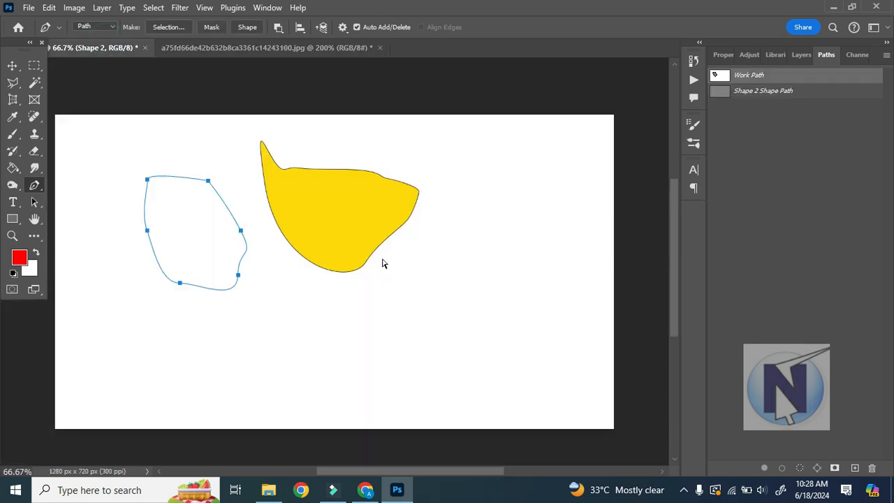
pyautogui.hotkey('ctrl', 'z')
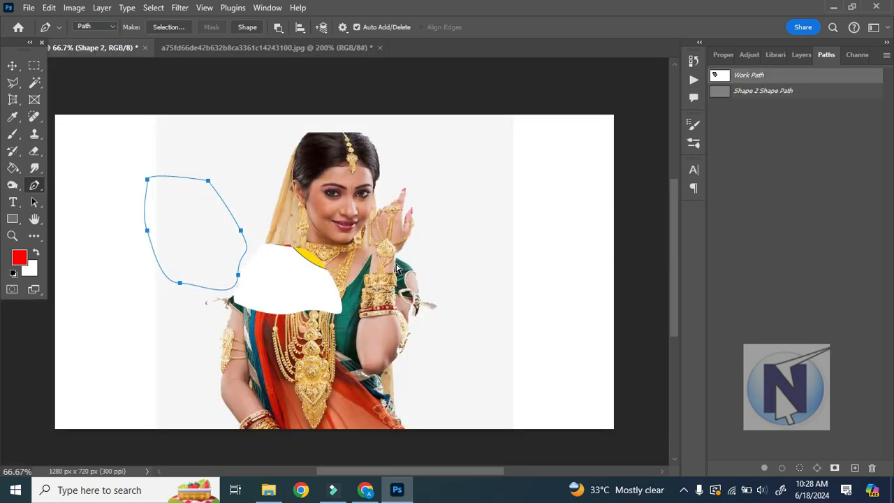
pyautogui.hotkey('ctrl', 'z')
# Return to the photo, view its document properties and available adjustments, and deselect the shoulder area.
pyautogui.click(262, 48)
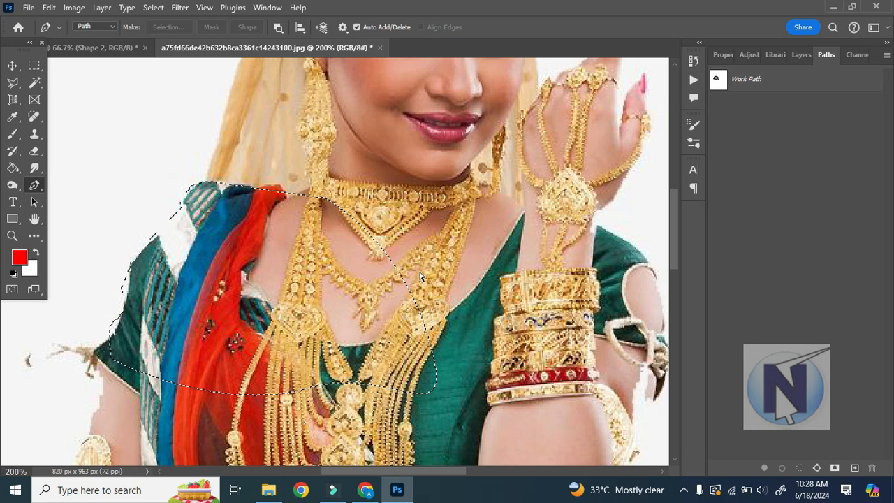
pyautogui.click(718, 58)
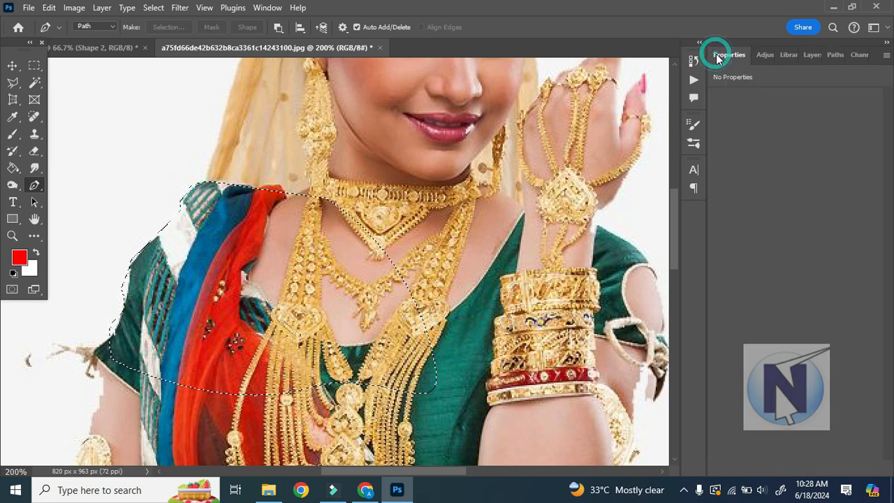
pyautogui.click(764, 55)
pyautogui.hotkey('ctrl', 'd')
# In the blank document, dismiss the open path and draw a closed straight-sided triangular path below the yellow shape with the Pen Tool.
pyautogui.rightClick(32, 187)
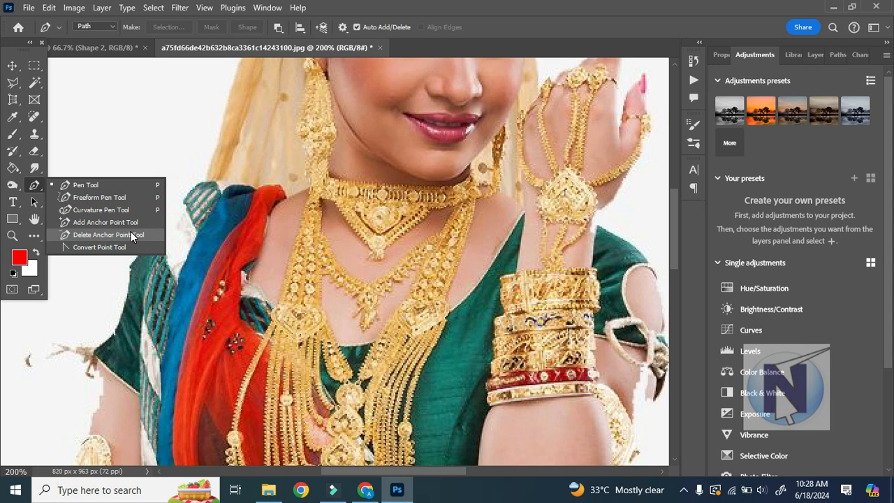
pyautogui.click(104, 185)
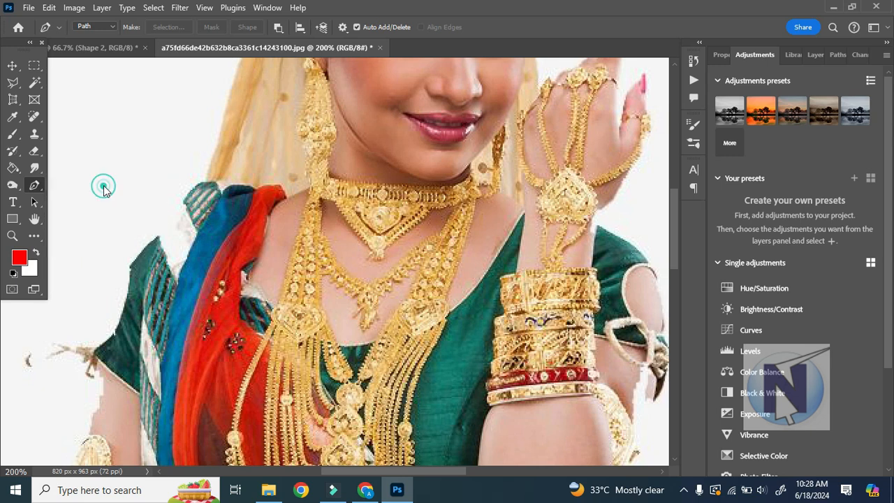
pyautogui.click(100, 47)
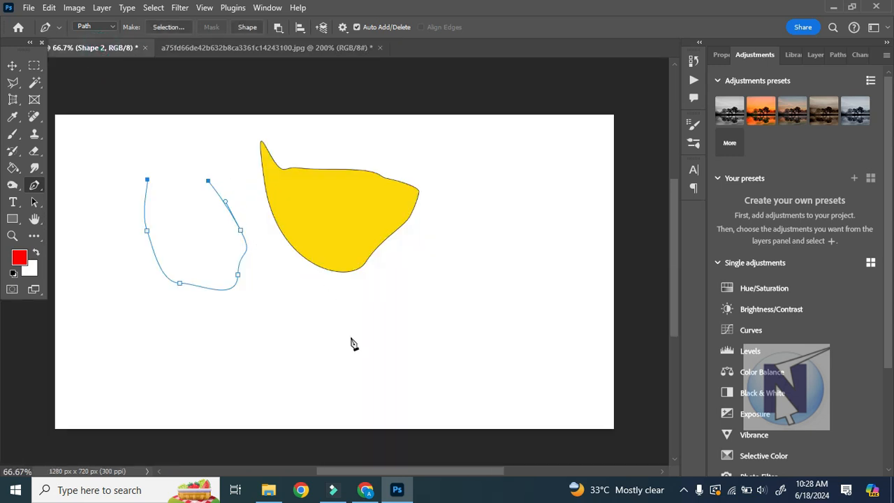
pyautogui.click(355, 328)
pyautogui.press('Escape')
pyautogui.click(284, 319)
pyautogui.click(485, 319)
pyautogui.click(456, 402)
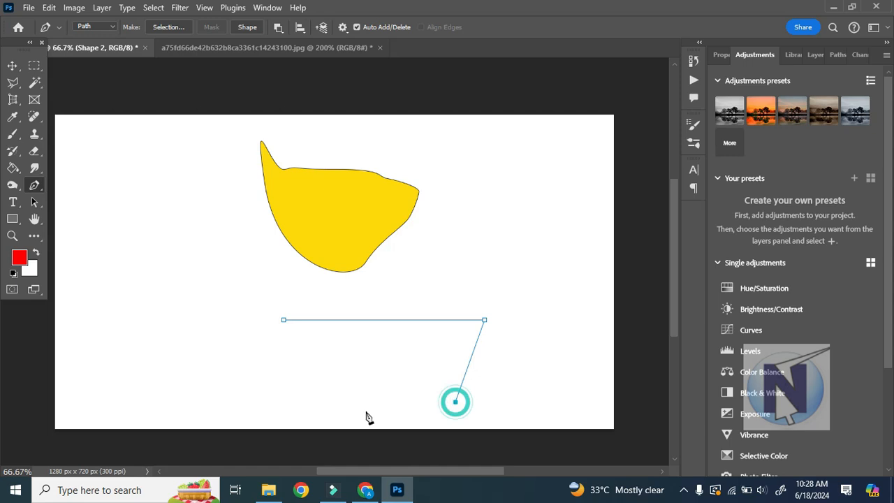
pyautogui.click(285, 320)
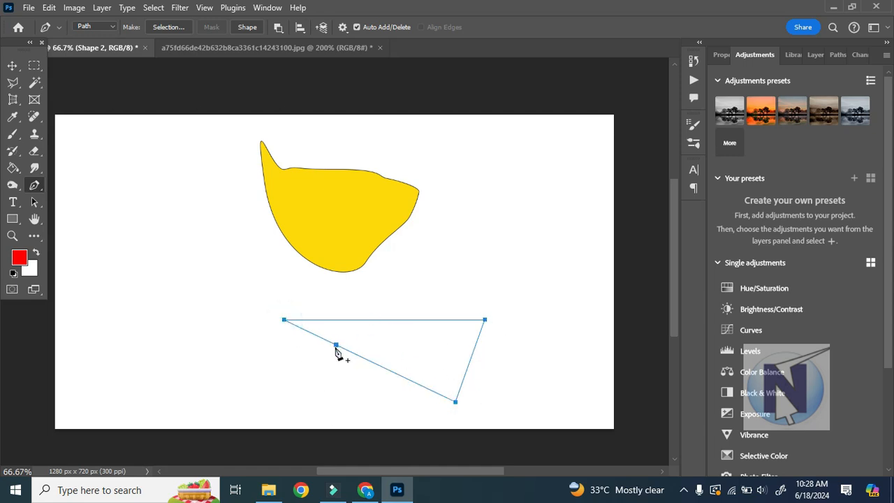
# Switch the Pen Tool to Shape mode and draw a closed yellow triangle about 457 by 143 px below the yellow shape.
pyautogui.click(112, 28)
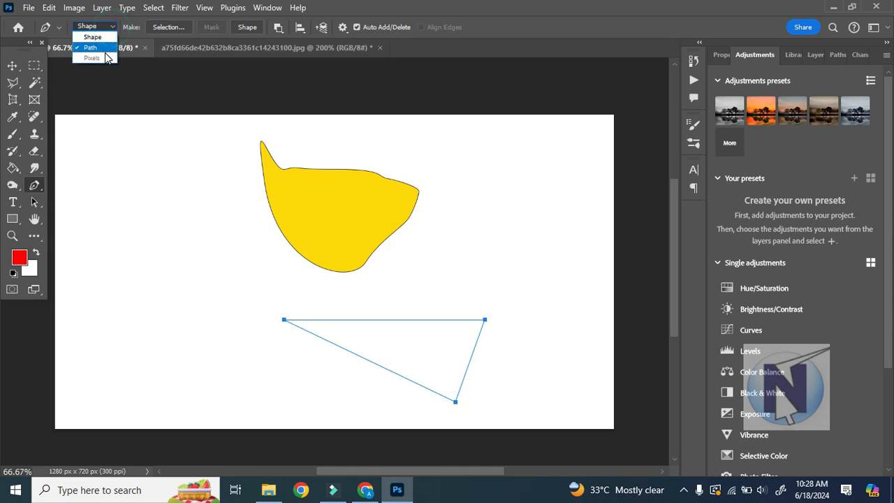
pyautogui.click(95, 33)
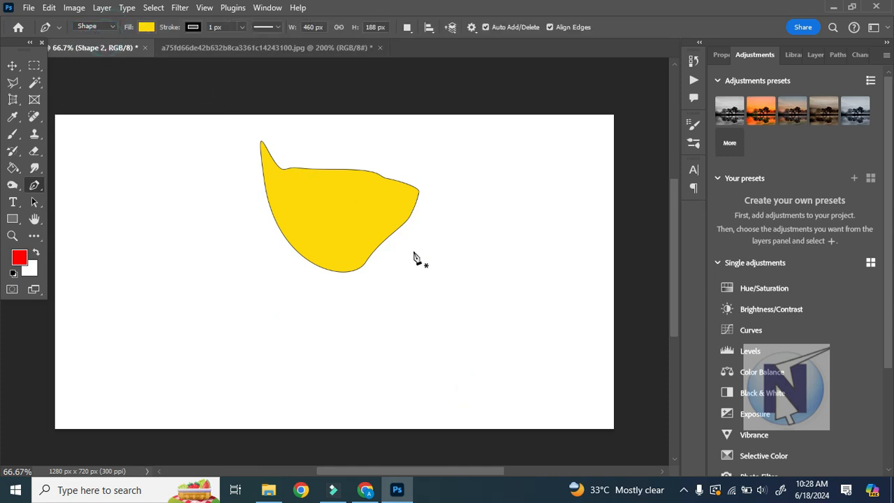
pyautogui.click(271, 287)
pyautogui.click(470, 287)
pyautogui.click(446, 349)
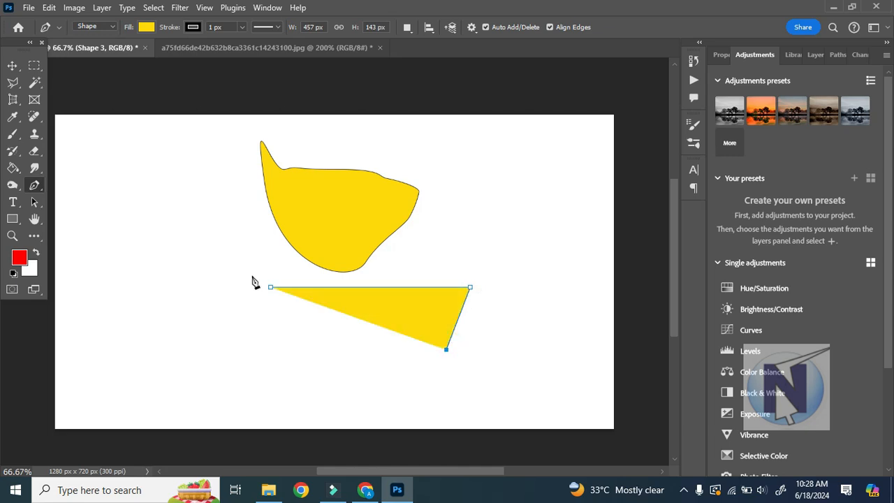
pyautogui.click(272, 290)
# Give the new triangle a dotted stroke and set its stroke color to white.
pyautogui.click(277, 27)
pyautogui.click(273, 95)
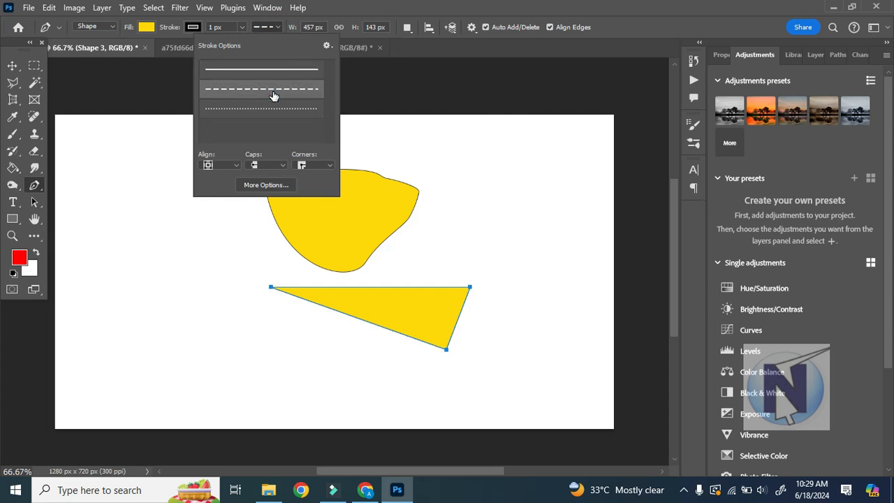
pyautogui.click(255, 109)
pyautogui.click(190, 26)
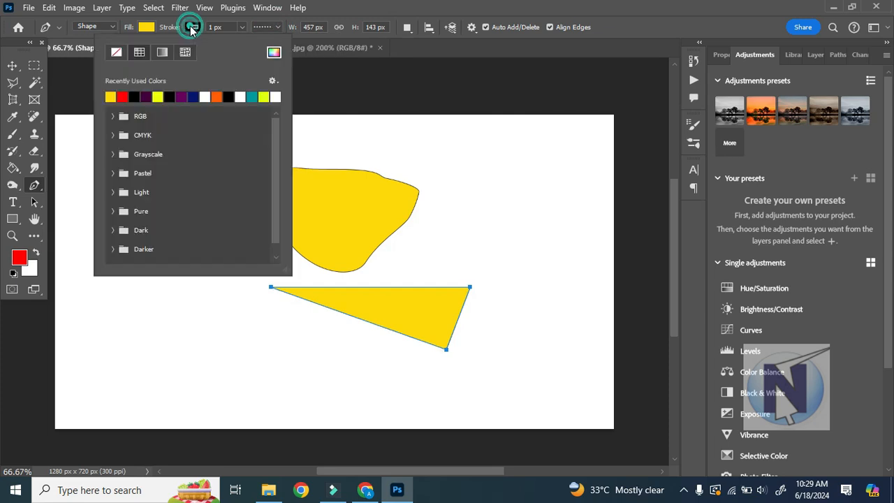
pyautogui.click(204, 97)
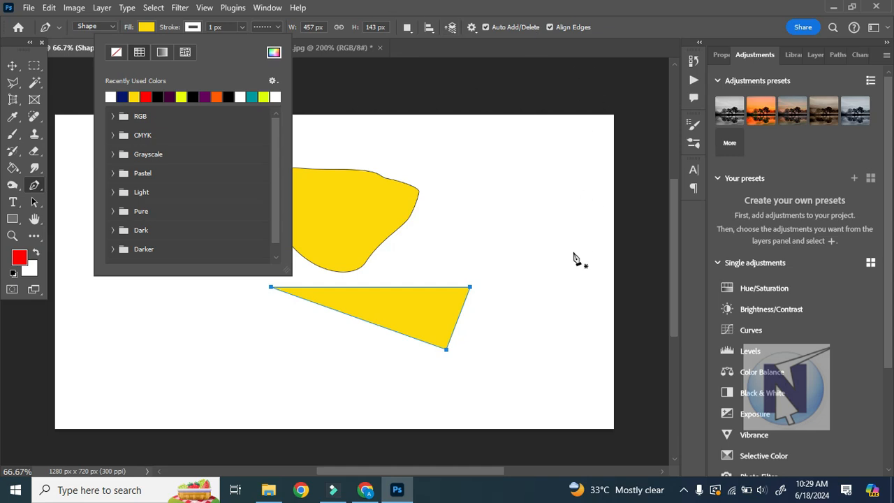
pyautogui.click(12, 66)
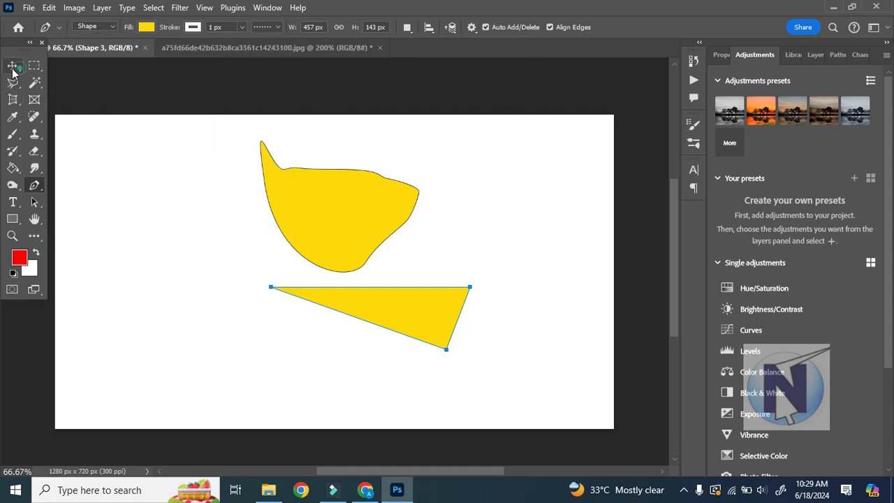
pyautogui.click(34, 185)
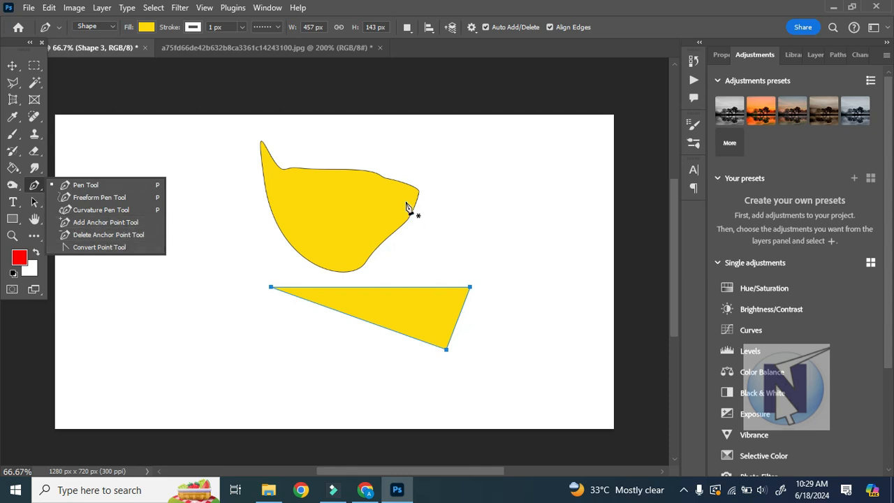
# Close the jewellery photo document without saving its changes.
pyautogui.click(209, 47)
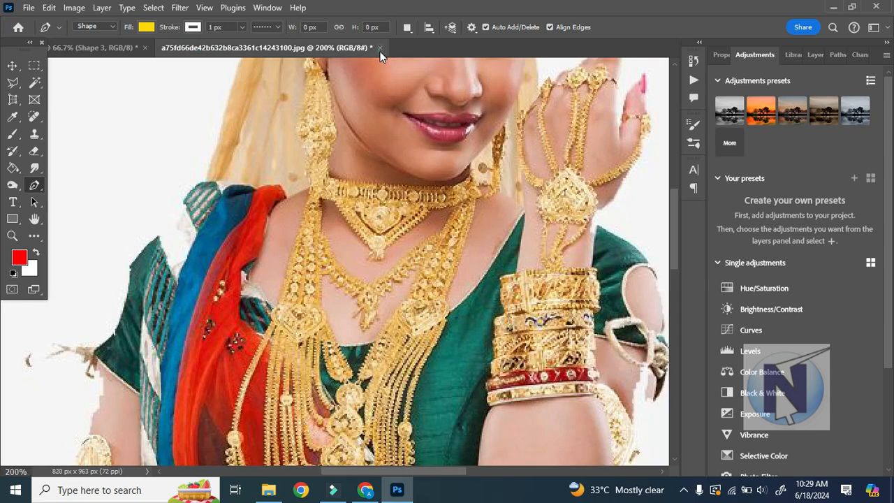
pyautogui.click(380, 48)
pyautogui.click(409, 193)
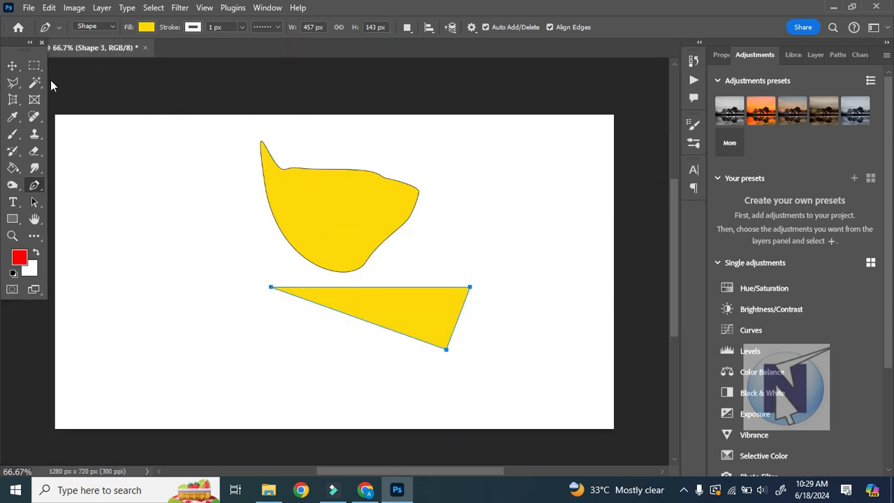
pyautogui.click(131, 279)
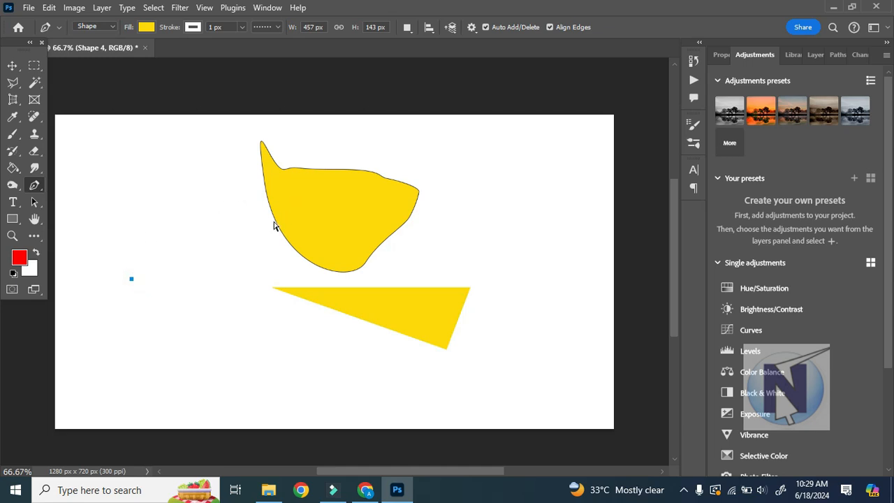
pyautogui.hotkey('ctrl', 's')
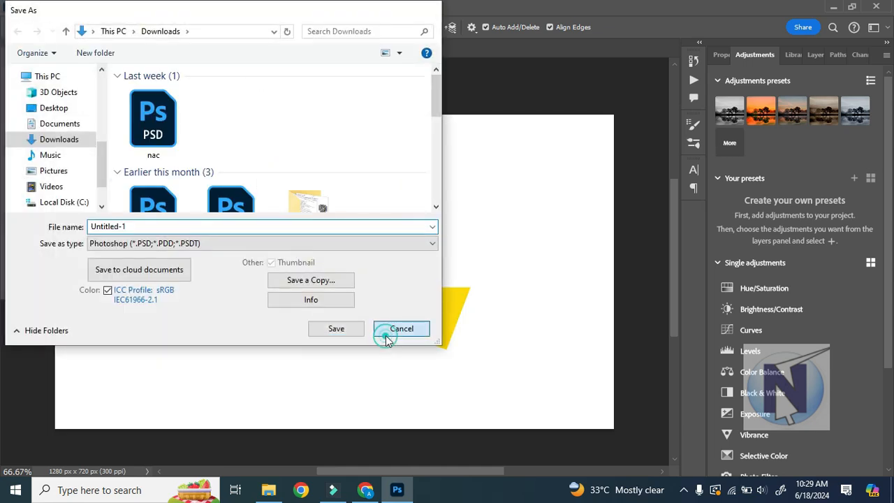
pyautogui.click(388, 332)
# With the Curvature Pen Tool, trace the yellow shape's outline from its upper tip down the left edge and around the bottom.
pyautogui.click(39, 186)
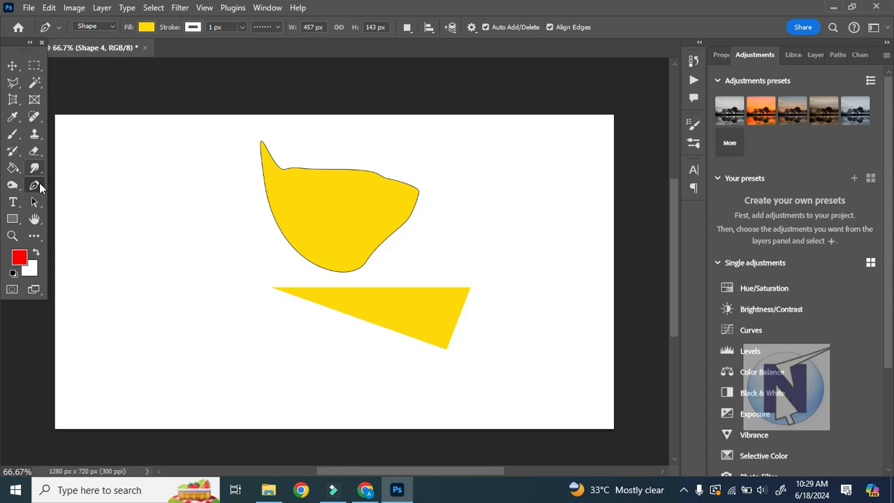
pyautogui.rightClick(30, 185)
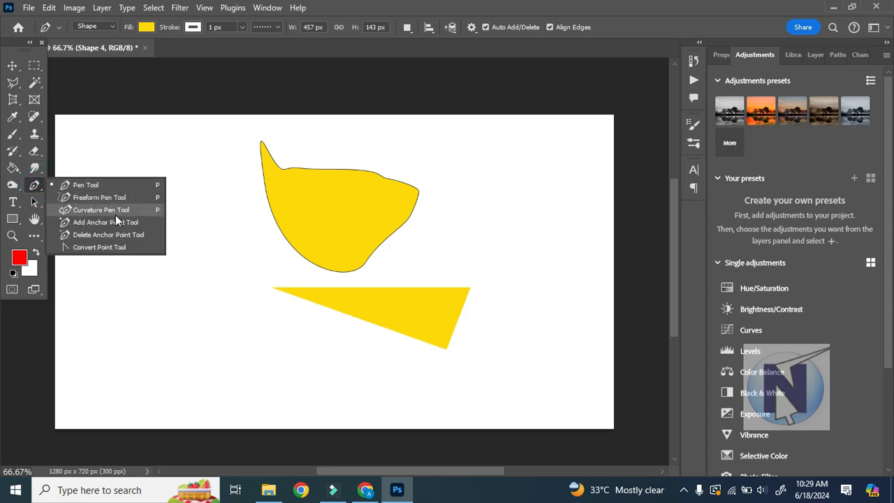
pyautogui.click(116, 217)
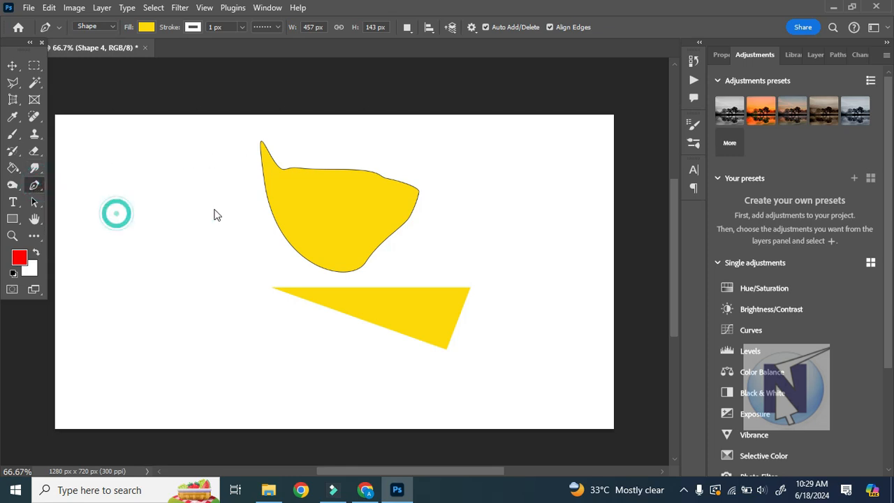
pyautogui.click(261, 142)
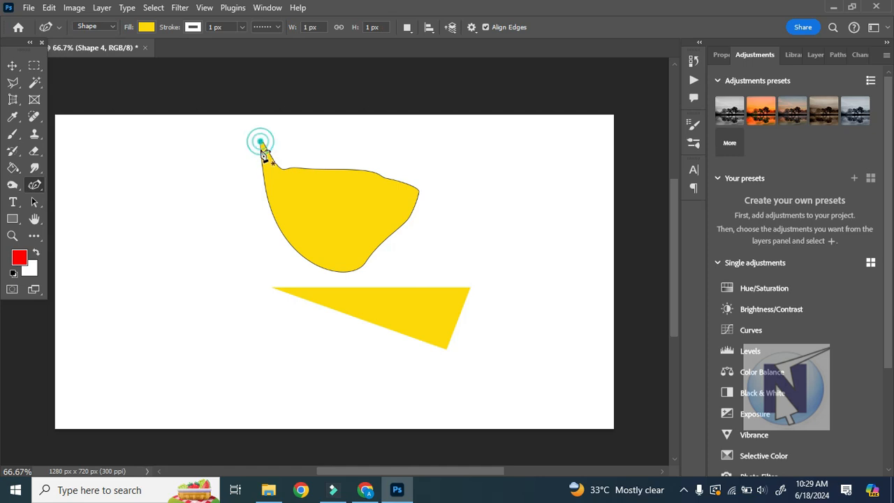
pyautogui.click(264, 178)
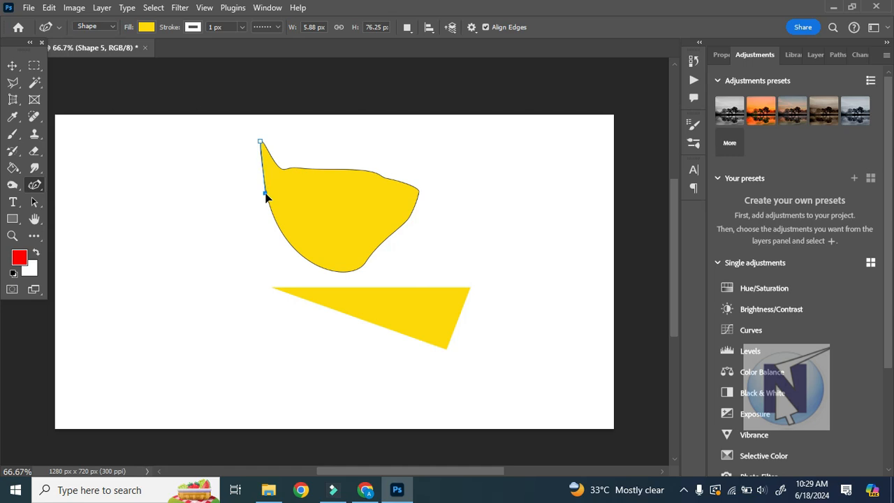
pyautogui.click(281, 233)
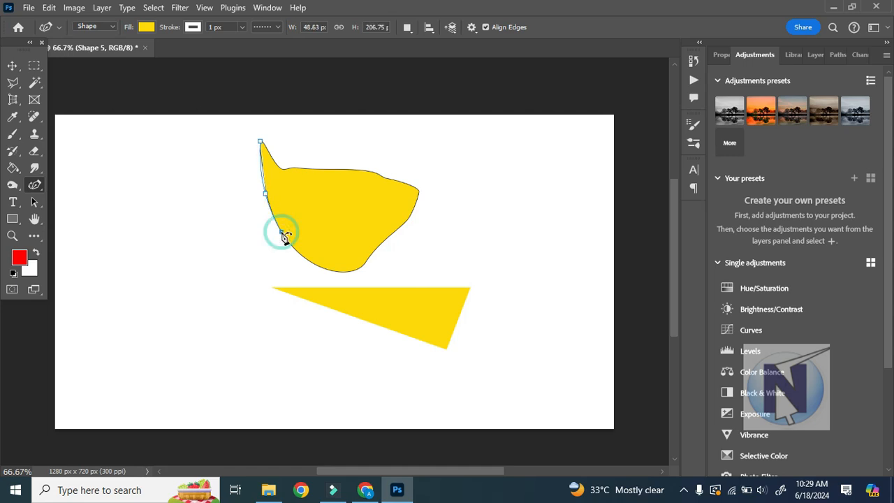
pyautogui.click(304, 257)
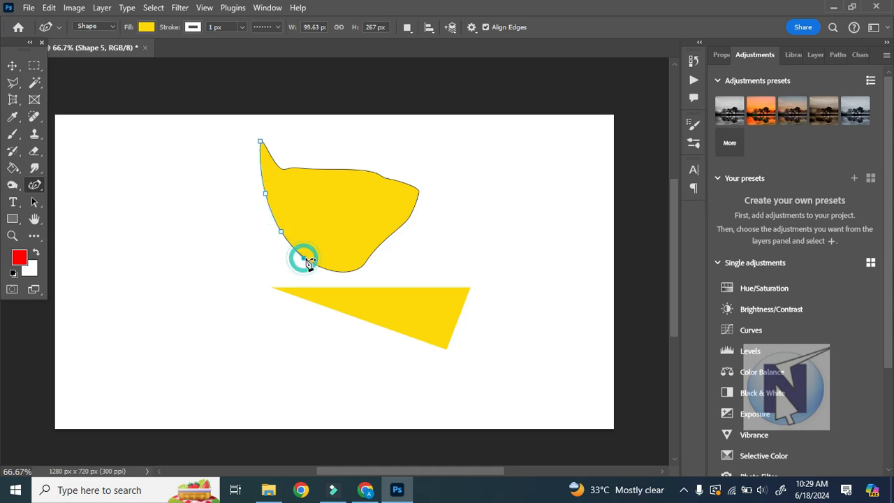
pyautogui.click(337, 271)
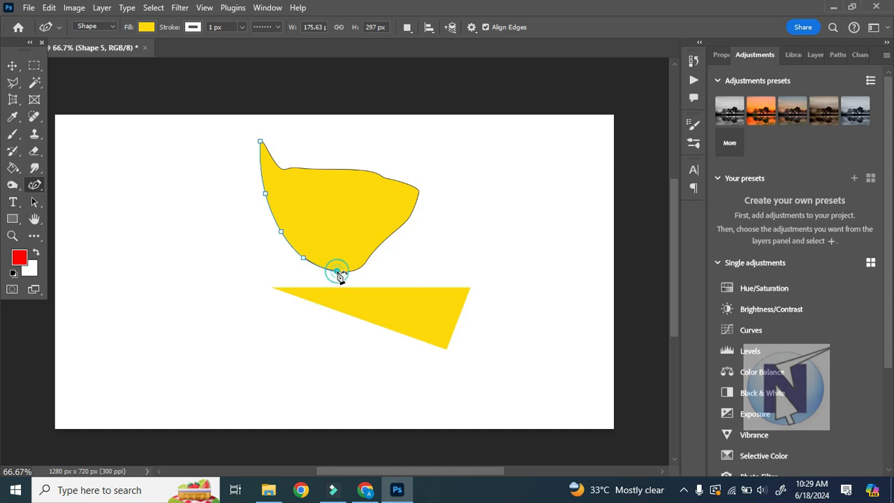
pyautogui.click(363, 266)
pyautogui.click(372, 253)
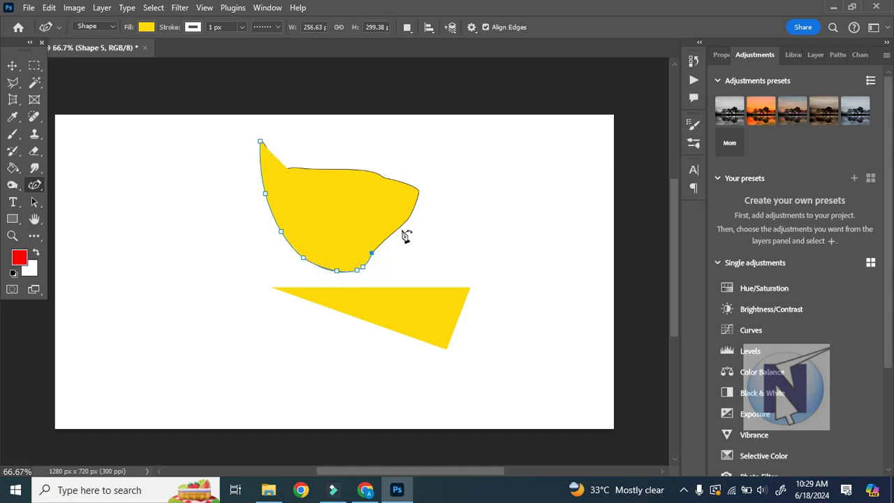
# Continue the curved outline up the yellow shape's right edge to its right corner, replacing the misplaced anchor with a closer one.
pyautogui.click(402, 224)
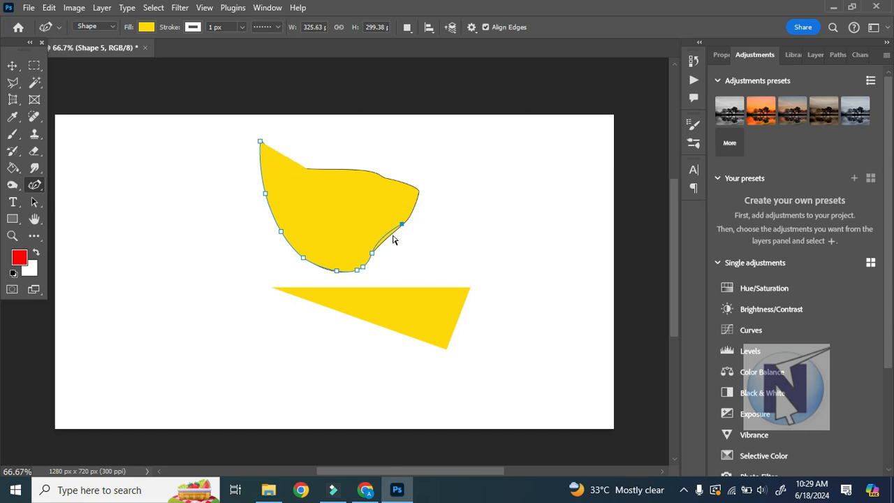
pyautogui.click(382, 243)
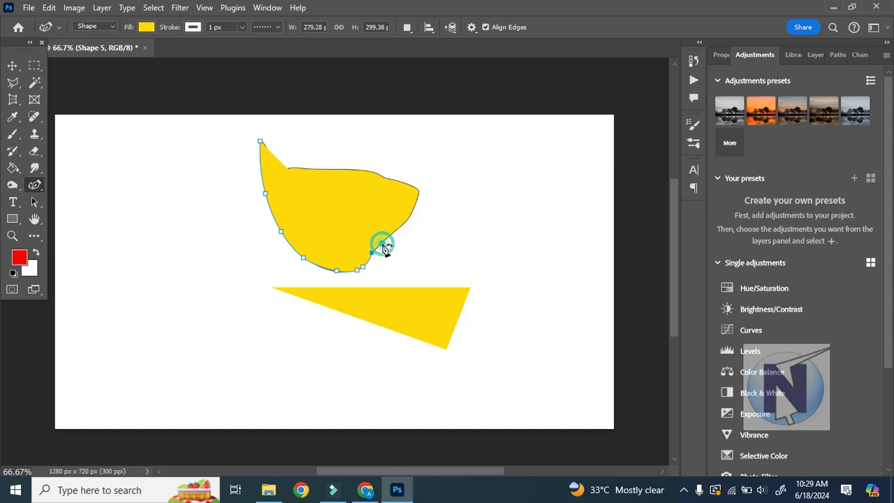
pyautogui.click(402, 225)
pyautogui.click(410, 217)
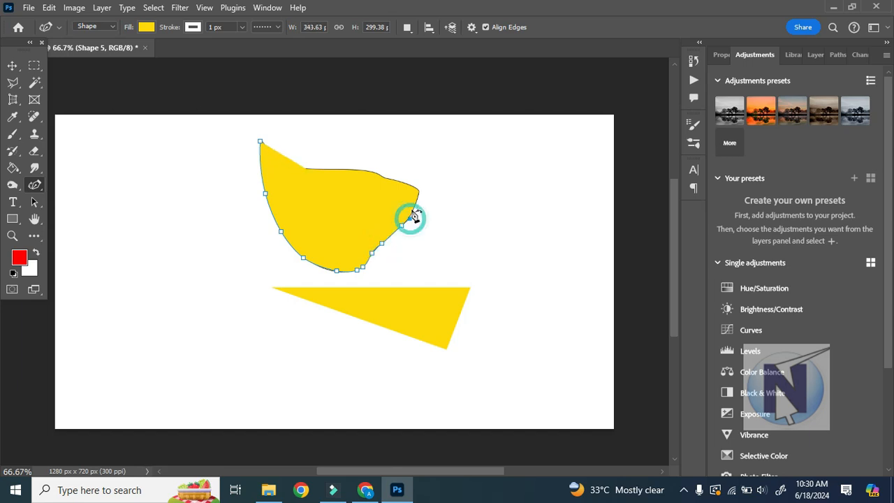
pyautogui.click(416, 207)
pyautogui.click(417, 192)
# Run the outline back along the upper edge and close it at the starting tip, forming a shape about 370 by 300 px.
pyautogui.click(403, 187)
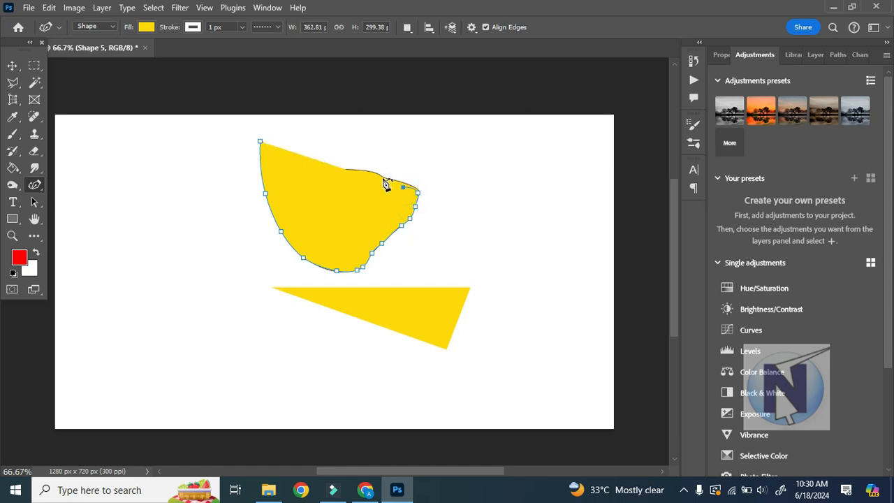
pyautogui.click(383, 175)
pyautogui.click(360, 170)
pyautogui.click(342, 162)
pyautogui.click(307, 155)
pyautogui.click(284, 146)
pyautogui.click(261, 141)
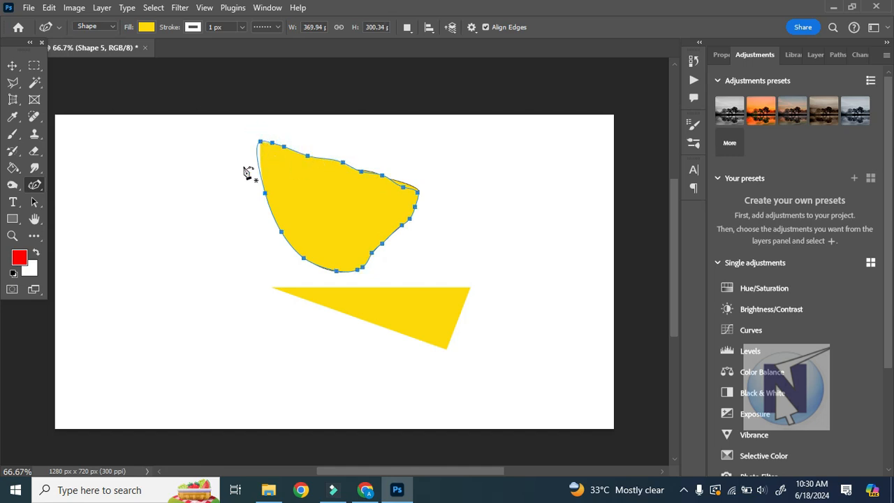
# Load the closed outline as a selection and change the traced shape's fill color to dark purple.
pyautogui.hotkey('ctrl', 'Return')
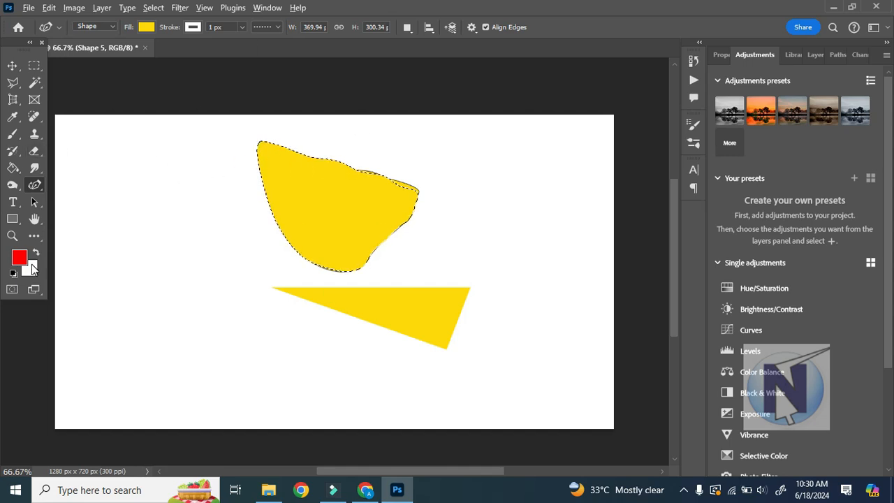
pyautogui.click(147, 27)
pyautogui.click(157, 96)
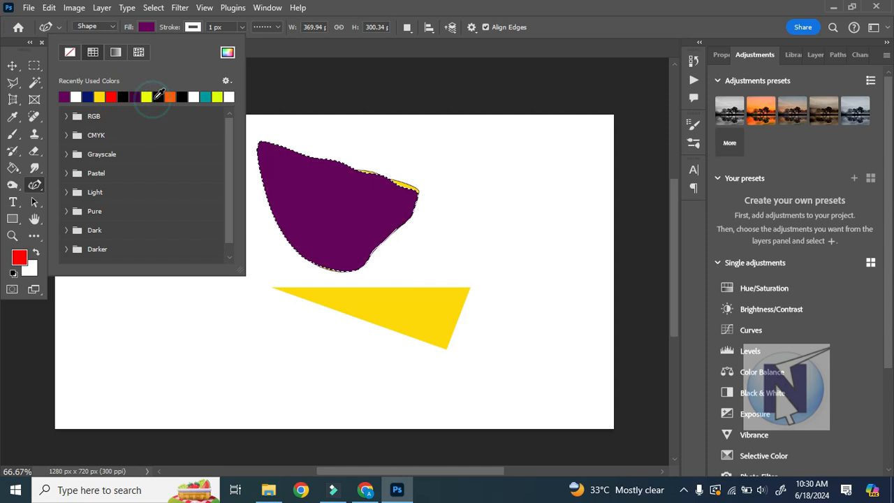
pyautogui.click(333, 86)
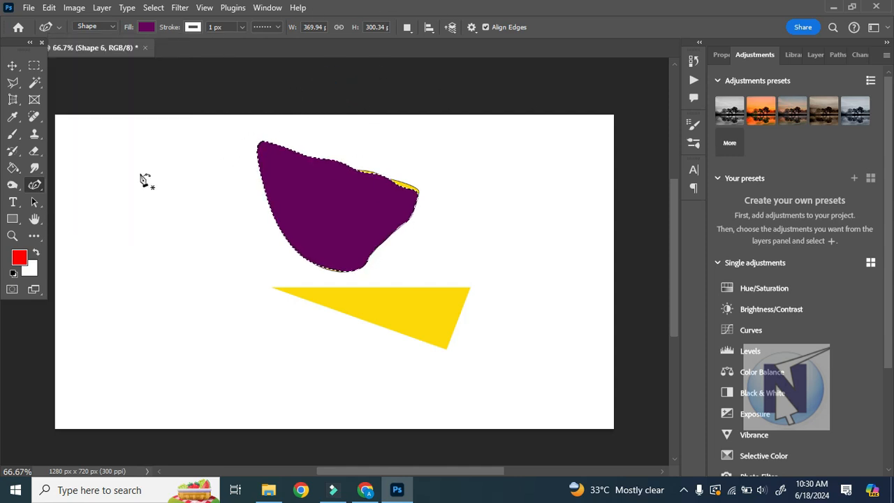
# Clear the selection around the purple shape.
pyautogui.rightClick(34, 189)
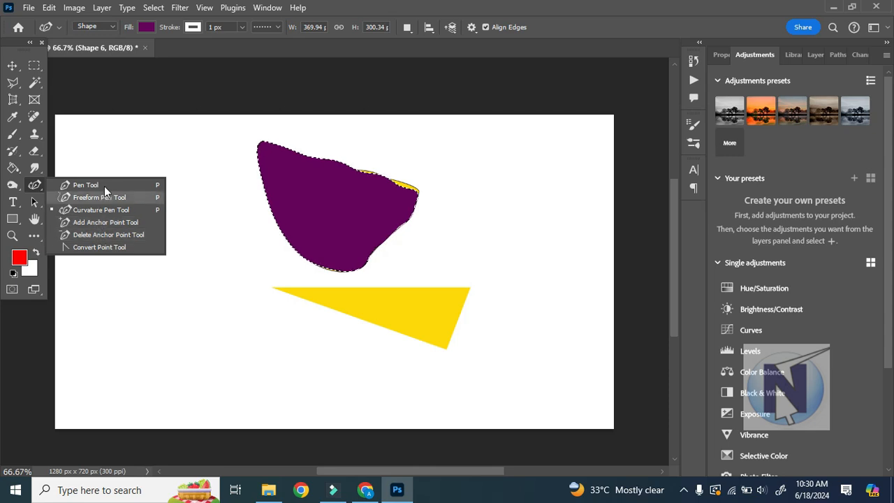
pyautogui.click(12, 65)
pyautogui.hotkey('ctrl', 'd')
pyautogui.click(35, 185)
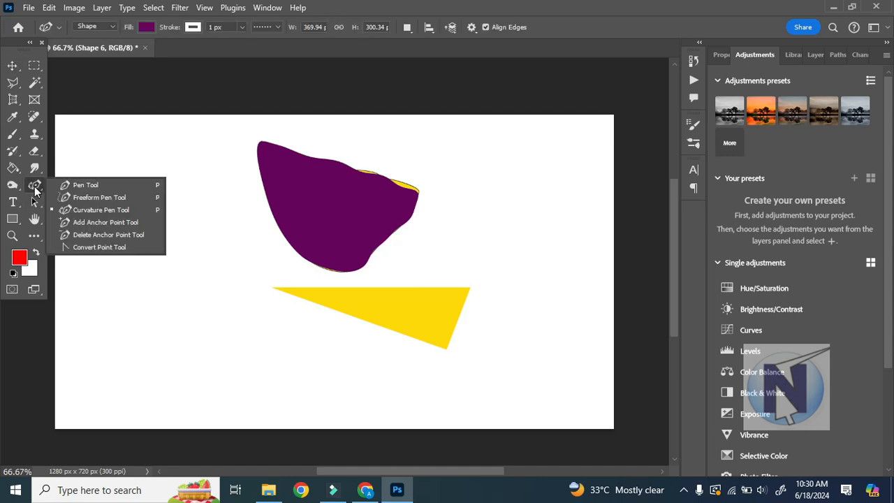
pyautogui.click(38, 203)
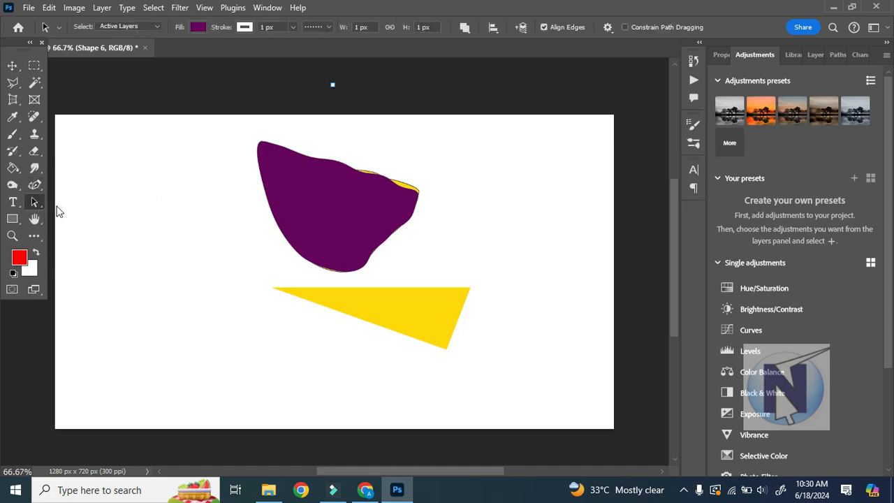
pyautogui.rightClick(40, 204)
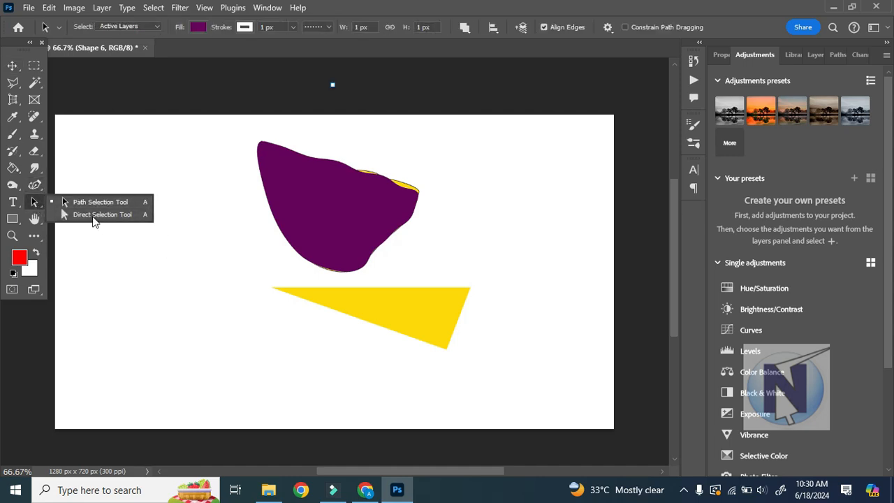
pyautogui.click(93, 214)
pyautogui.click(40, 199)
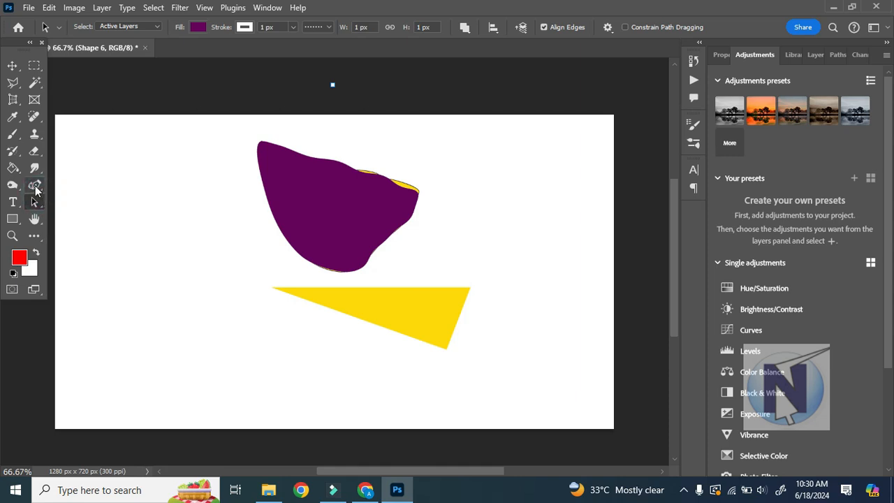
pyautogui.click(36, 185)
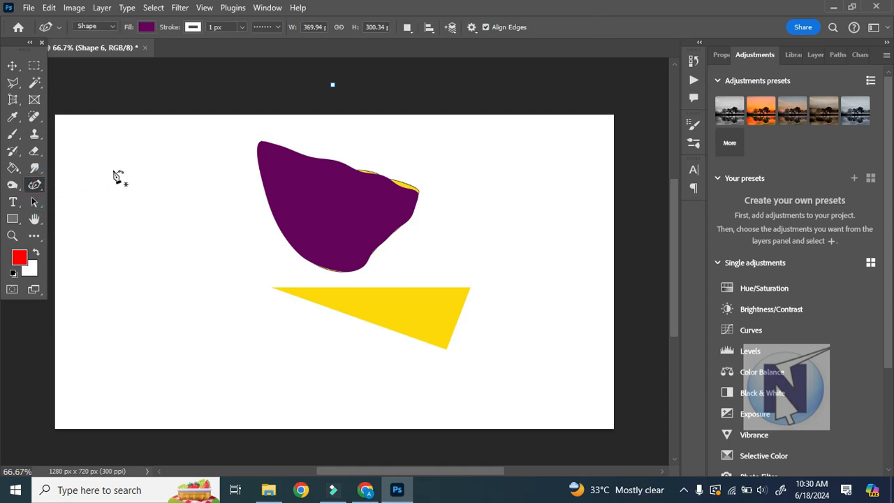
# Set the Curvature Pen to Path mode and run a curved path down the canvas's left side, around a rounded base and up its right.
pyautogui.click(95, 27)
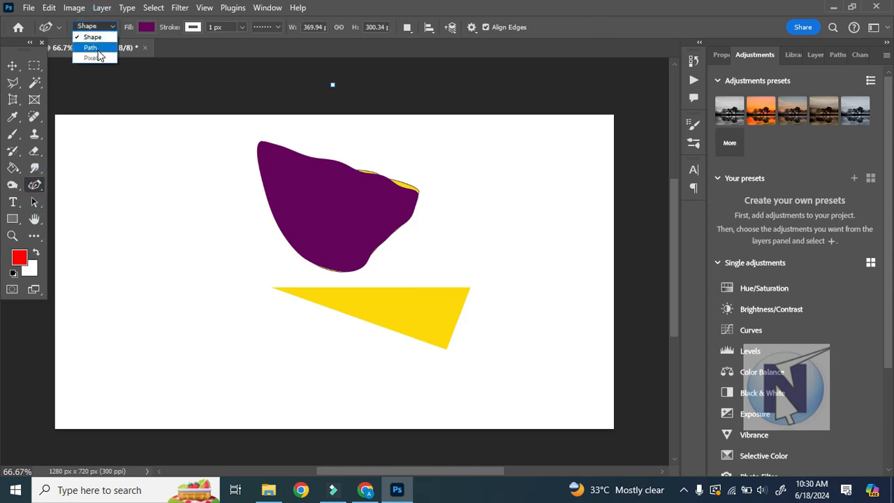
pyautogui.click(96, 42)
pyautogui.click(114, 165)
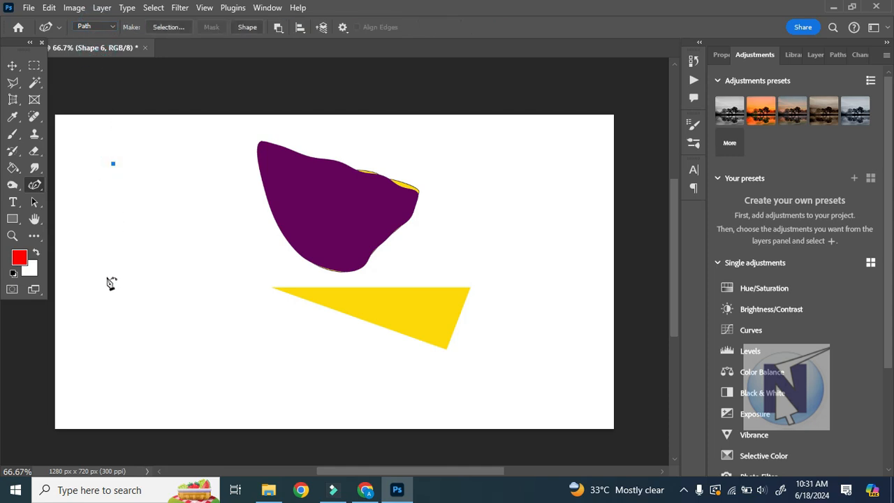
pyautogui.moveTo(113, 299); pyautogui.dragTo(115, 334)
pyautogui.click(151, 325)
pyautogui.moveTo(171, 343); pyautogui.dragTo(175, 328)
pyautogui.moveTo(191, 280); pyautogui.dragTo(183, 274)
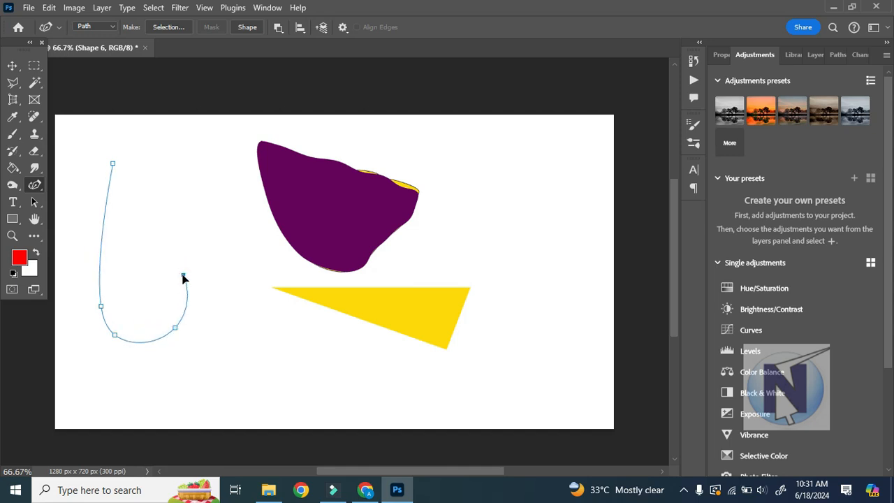
# Continue the curved path inward and up to a rounded tip, closing it at its starting anchor.
pyautogui.click(158, 271)
pyautogui.click(160, 174)
pyautogui.moveTo(160, 174); pyautogui.dragTo(158, 145)
pyautogui.click(114, 165)
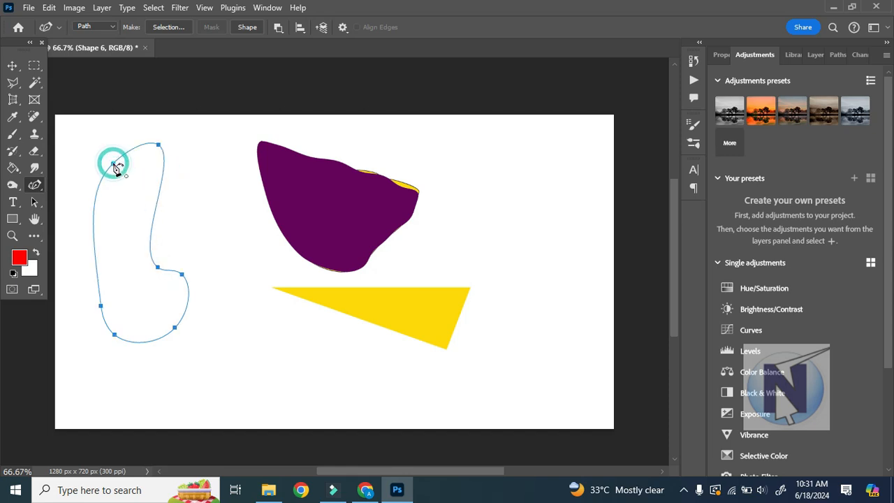
# With the standard Pen tool, start a thermometer-shaped path right of the yellow triangle, drawing a straight left stem and a curved bulb bottom.
pyautogui.rightClick(34, 185)
pyautogui.click(81, 184)
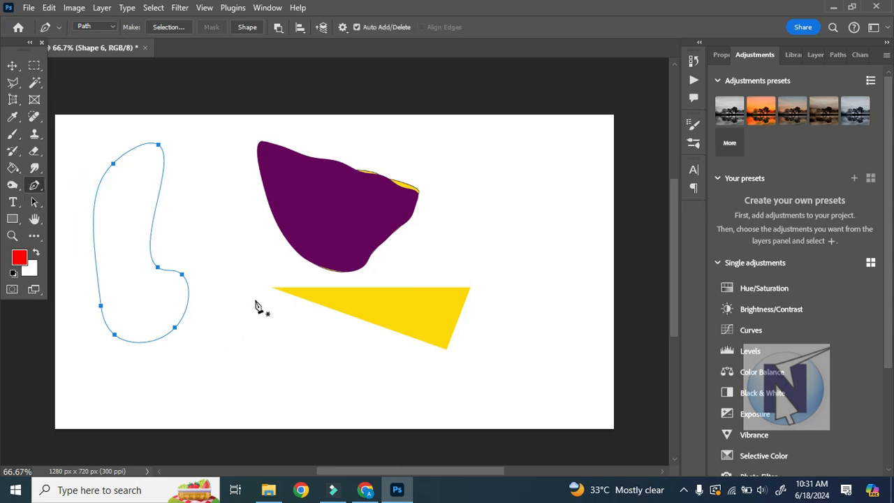
pyautogui.click(507, 165)
pyautogui.click(513, 279)
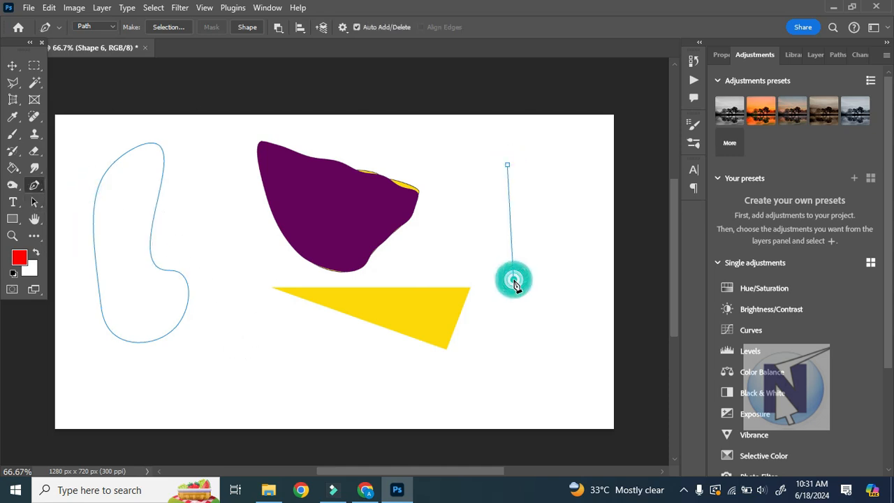
pyautogui.click(492, 302)
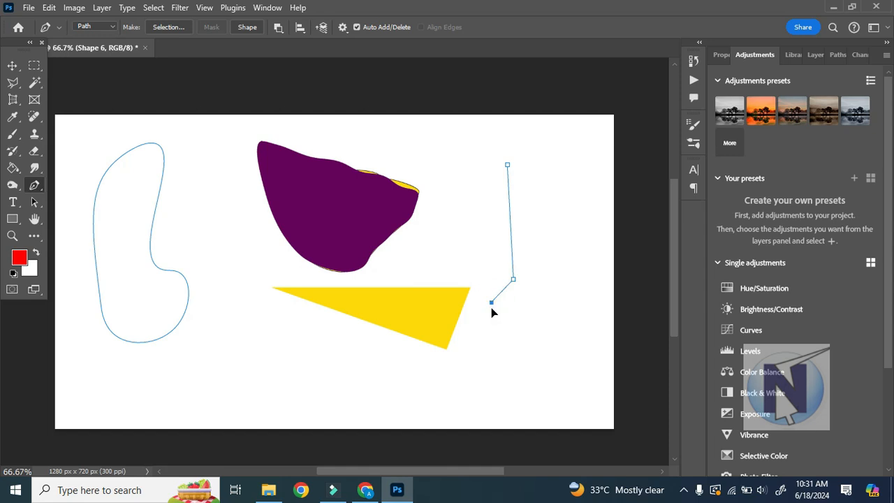
pyautogui.click(539, 320)
pyautogui.moveTo(541, 316)
pyautogui.mouseDown()
pyautogui.moveTo(547, 303)
pyautogui.moveTo(557, 309)
pyautogui.mouseUp()
# Finish the bulb's right side, run the path up the right of the stem and close it at the starting anchor.
pyautogui.click(550, 289)
pyautogui.click(539, 278)
pyautogui.click(529, 164)
pyautogui.click(507, 166)
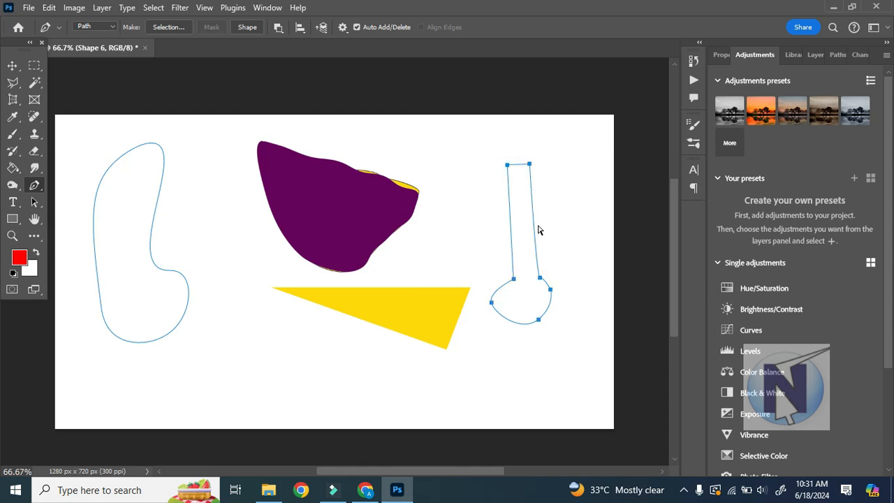
# With the Direct Selection tool, move the bulb's leftmost anchor slightly inward and up to make the bulb rounder.
pyautogui.moveTo(34, 202); pyautogui.dragTo(77, 214)
pyautogui.click(492, 303)
pyautogui.moveTo(489, 292); pyautogui.dragTo(493, 298)
pyautogui.click(489, 312)
pyautogui.click(491, 300)
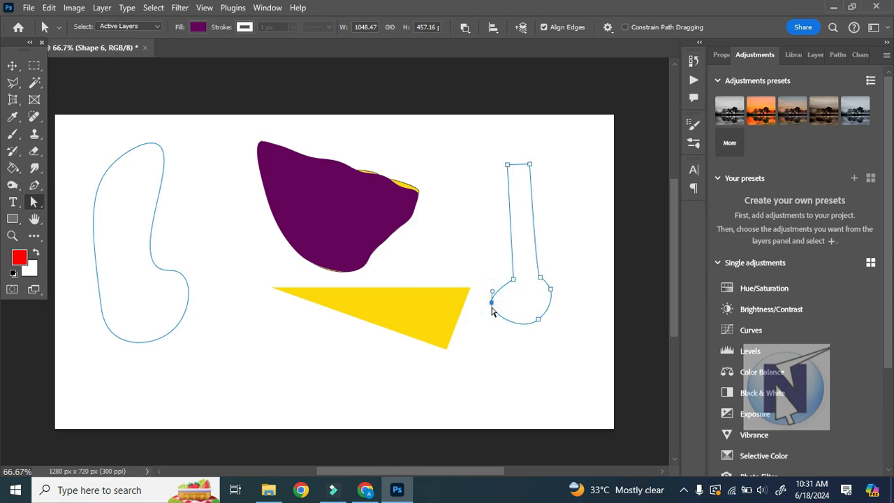
pyautogui.moveTo(491, 301); pyautogui.dragTo(502, 298)
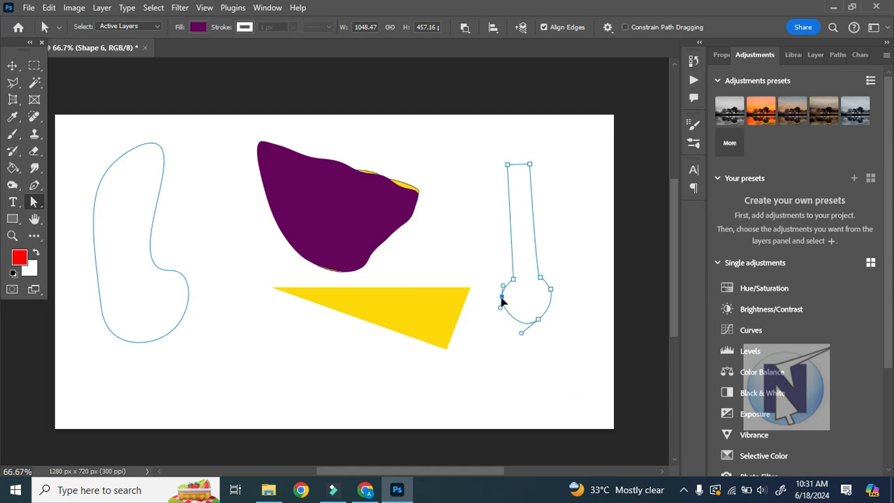
# Load both path outlines as a selection, clear it and restore it.
pyautogui.hotkey('ctrl', 'Return')
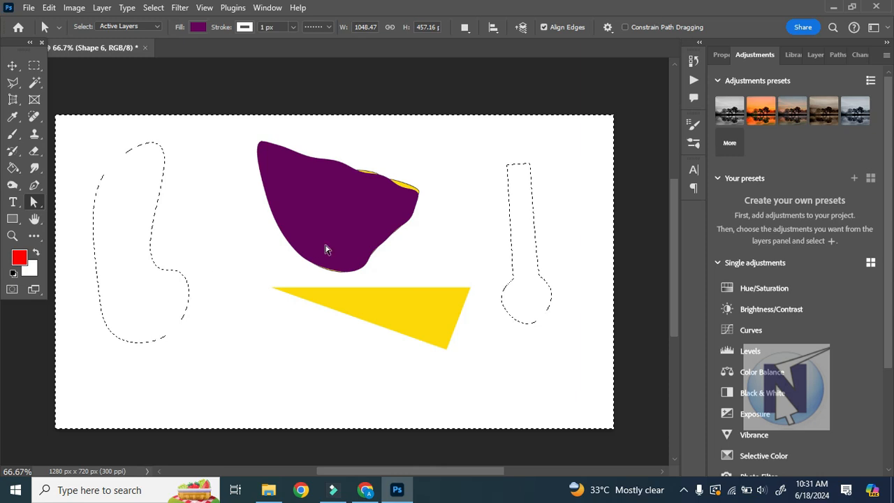
pyautogui.hotkey('ctrl', 'd')
pyautogui.hotkey('ctrl', 'shift', 'd')
# Try several recently used colors as the fill while the outlines are selected.
pyautogui.click(197, 27)
pyautogui.click(233, 97)
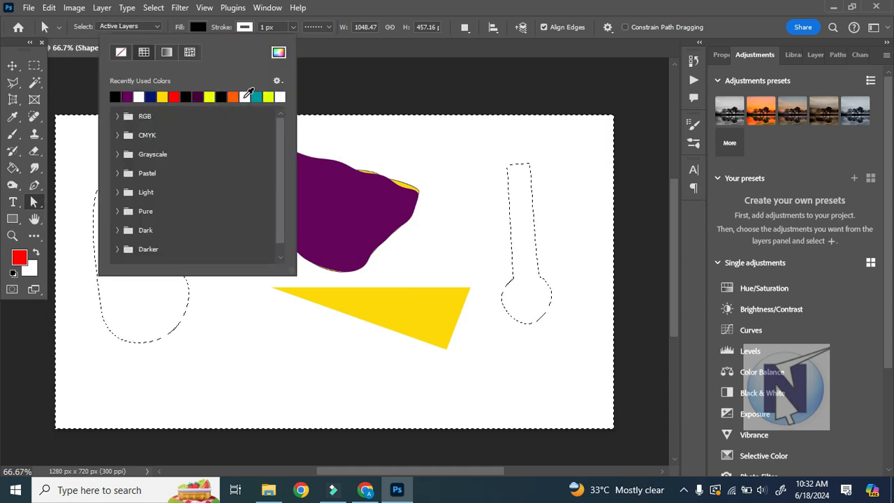
pyautogui.click(244, 97)
pyautogui.click(257, 97)
pyautogui.click(198, 97)
pyautogui.click(186, 97)
pyautogui.click(355, 48)
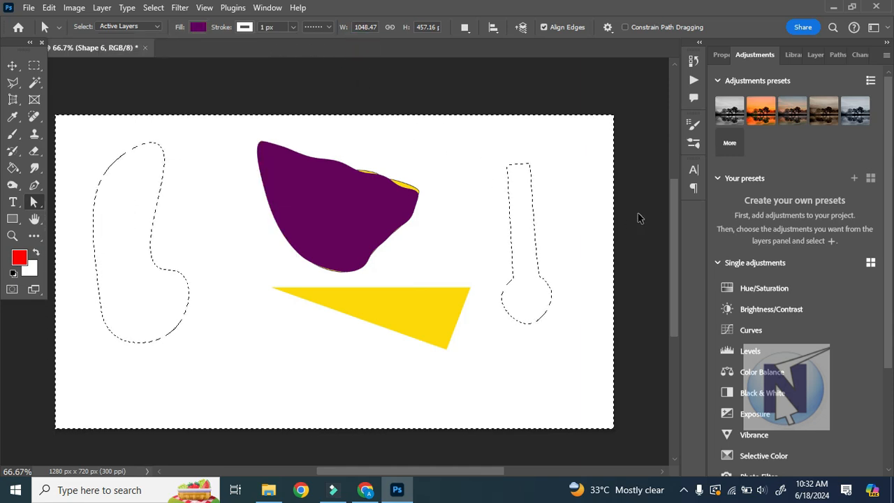
# Make a new anti-aliased selection with 0 px feather from the thermometer-shaped path and invert it.
pyautogui.click(520, 203)
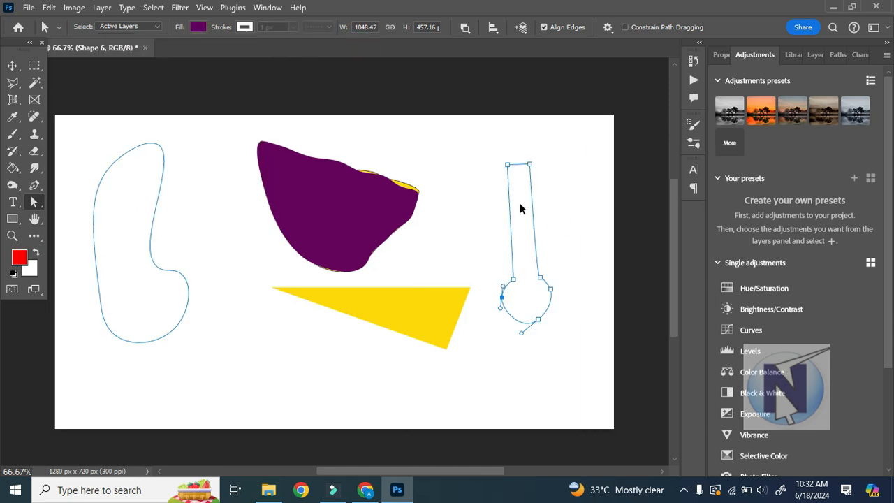
pyautogui.rightClick(521, 207)
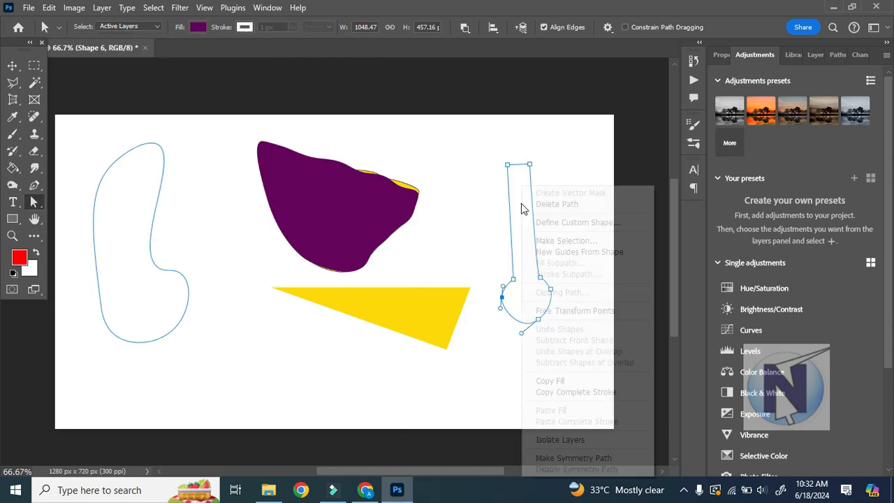
pyautogui.click(574, 242)
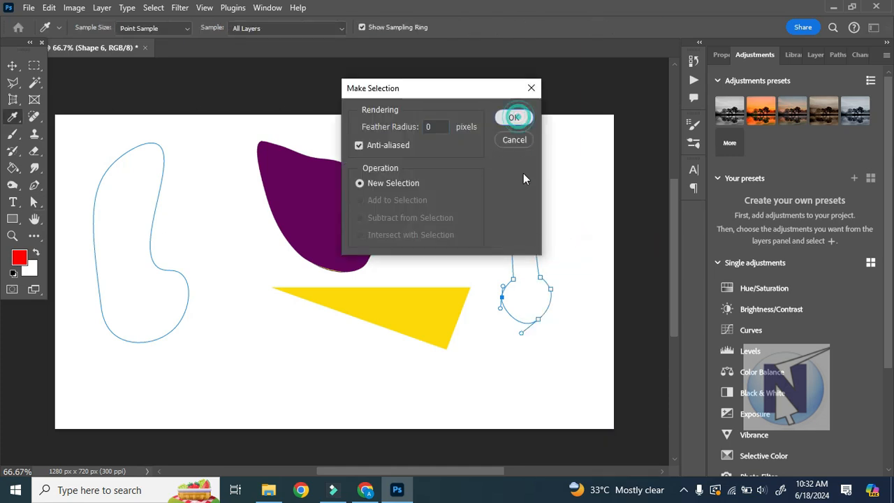
pyautogui.click(514, 117)
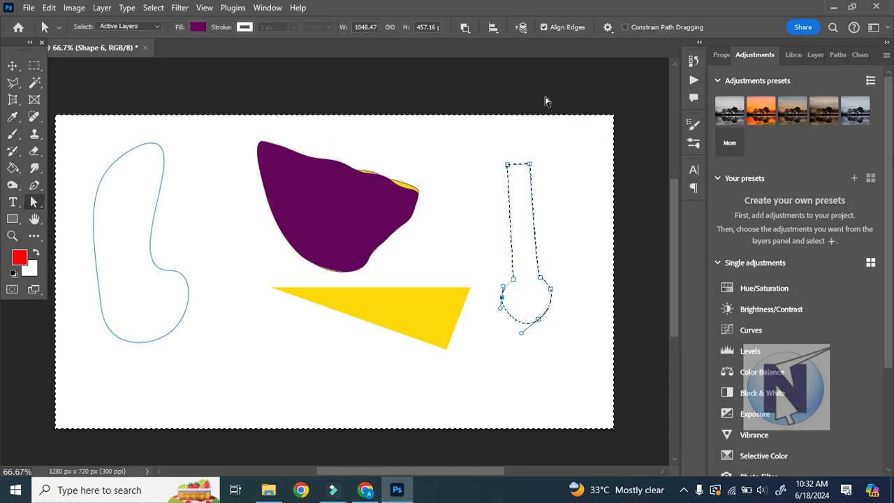
pyautogui.click(156, 9)
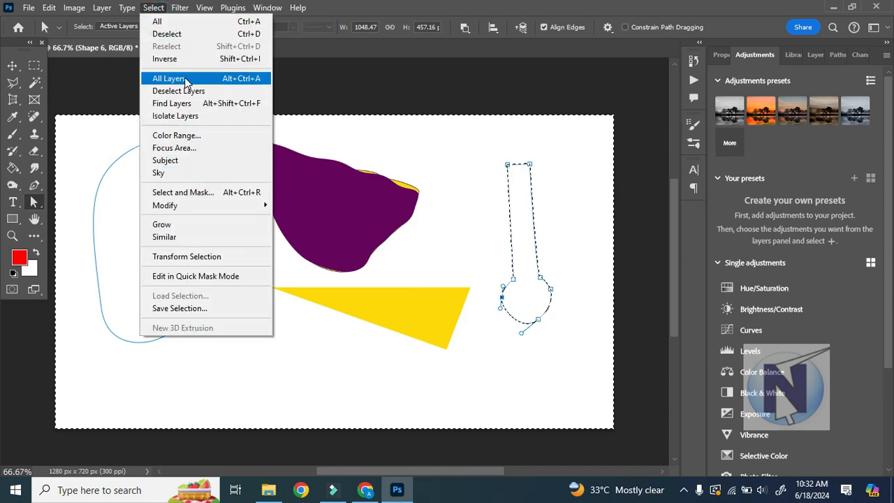
pyautogui.click(166, 58)
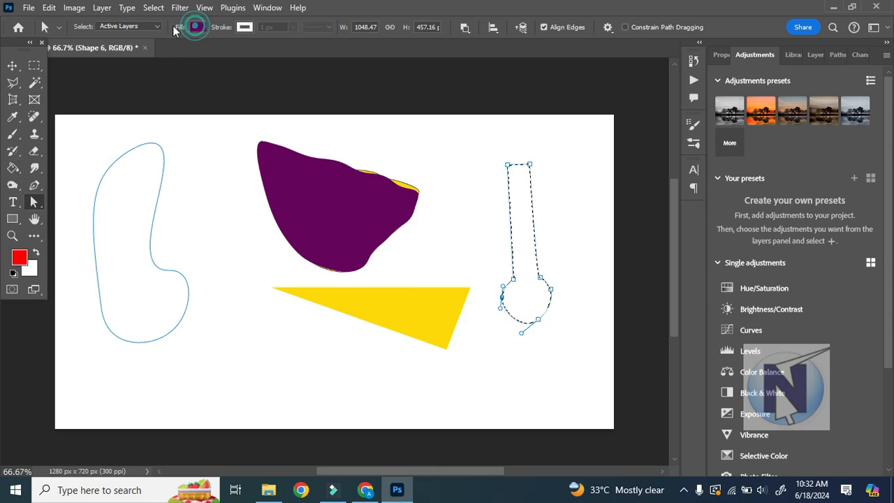
pyautogui.click(13, 65)
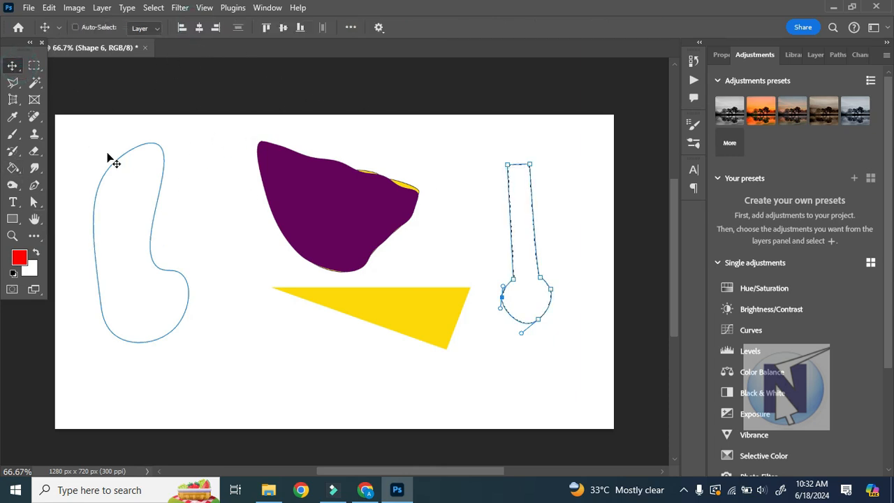
pyautogui.click(34, 185)
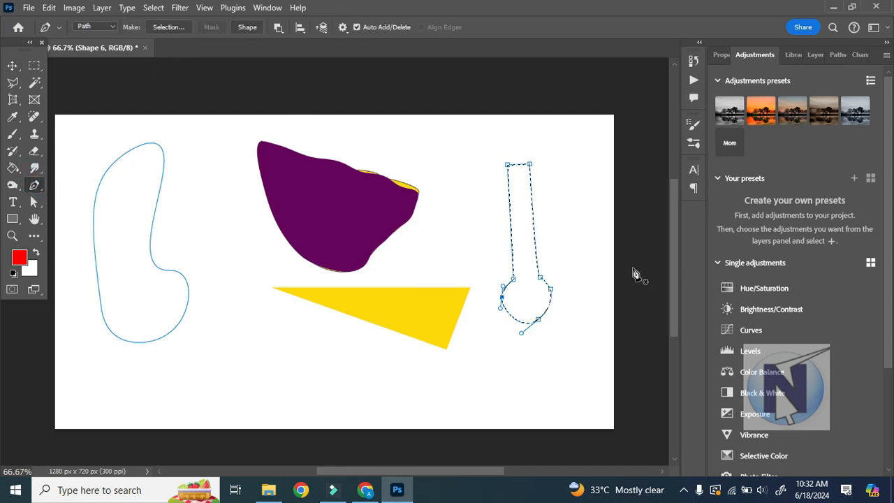
pyautogui.rightClick(35, 186)
pyautogui.click(84, 245)
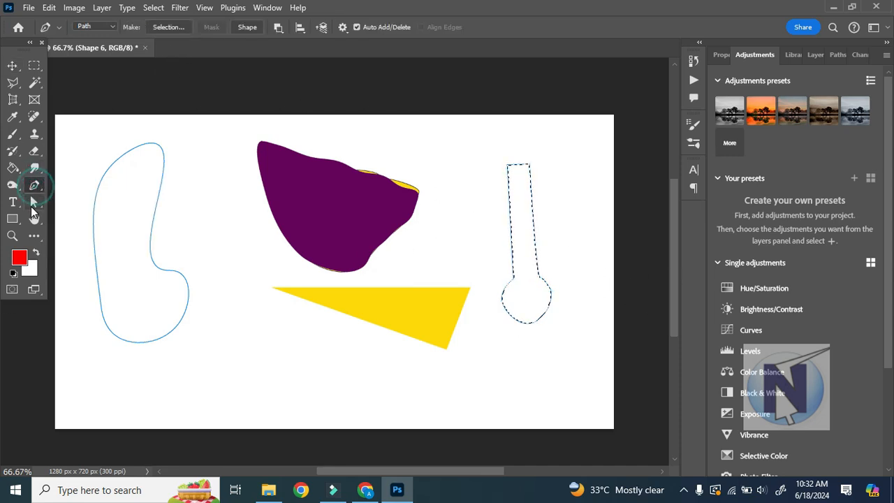
pyautogui.click(12, 83)
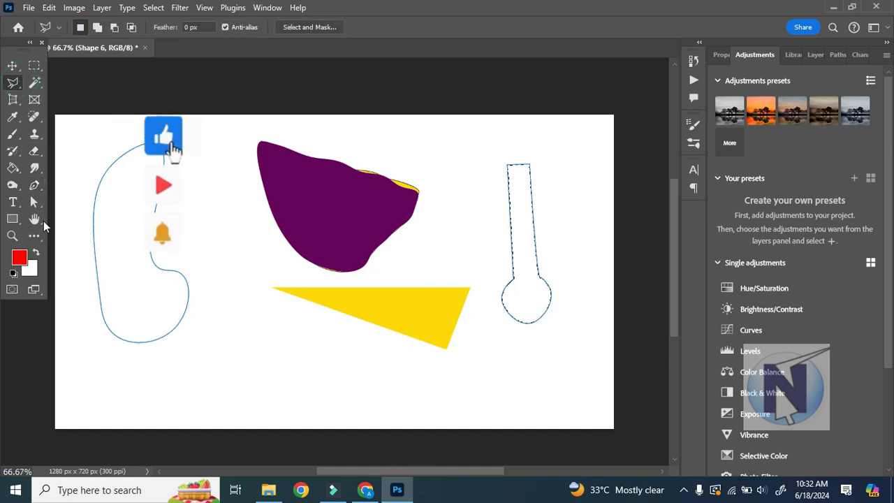
pyautogui.click(36, 185)
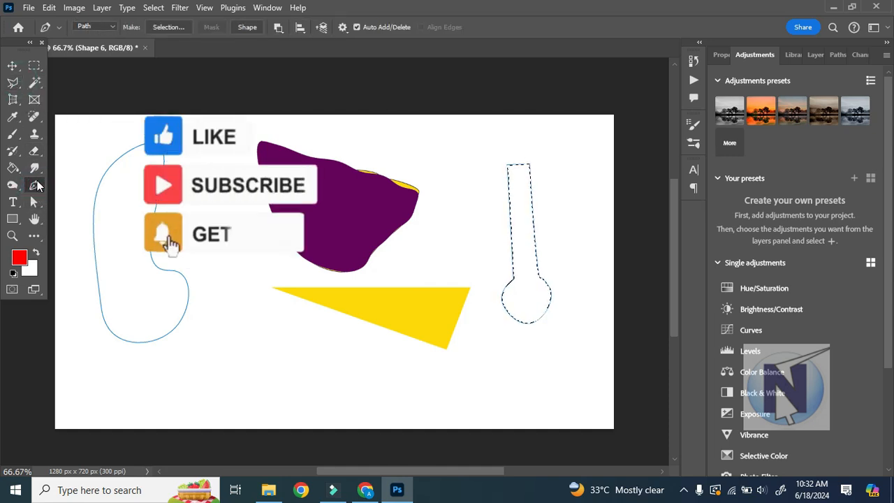